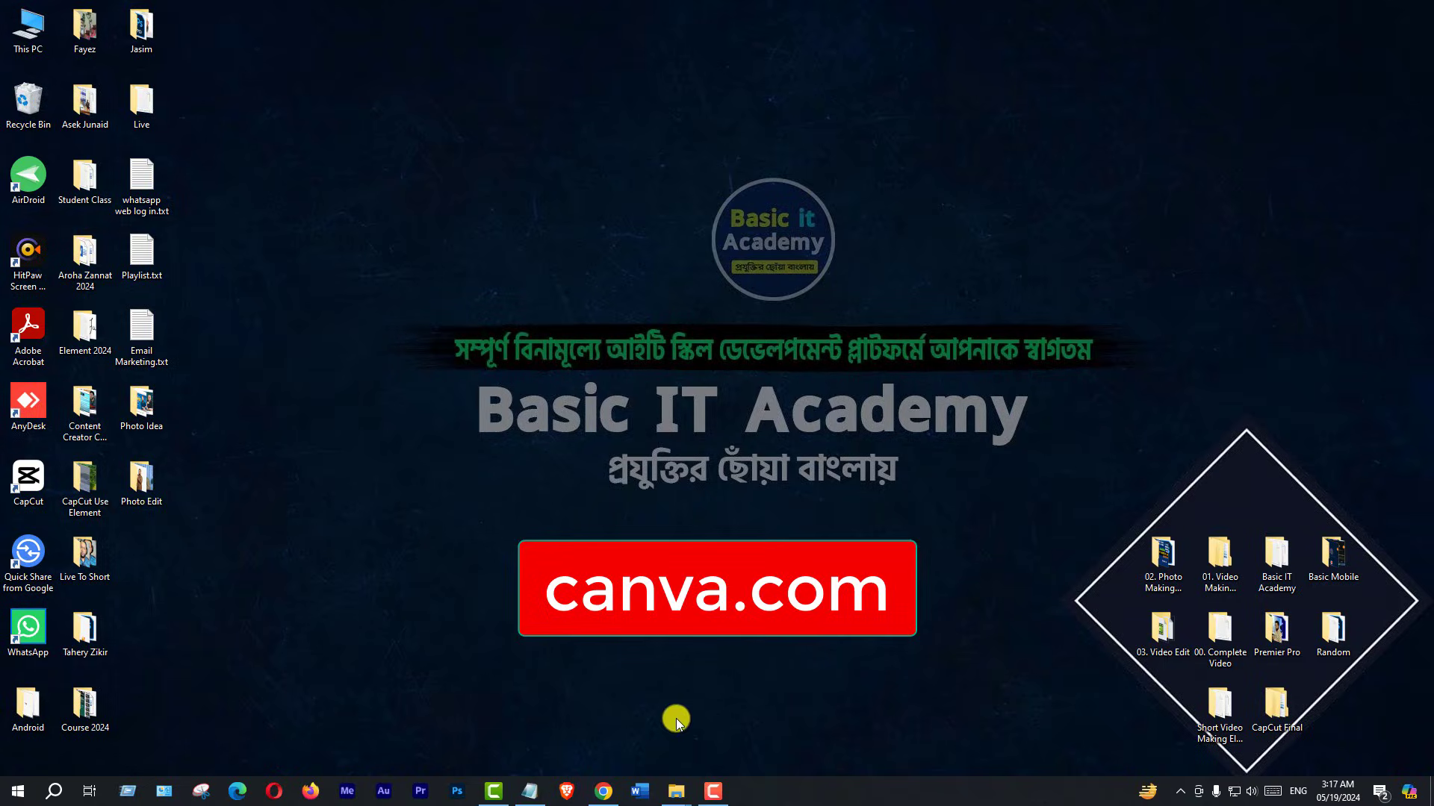
Switch to the Chrome browser and go to canva.com.
{"action": "left_click", "coordinate": [603, 791]}
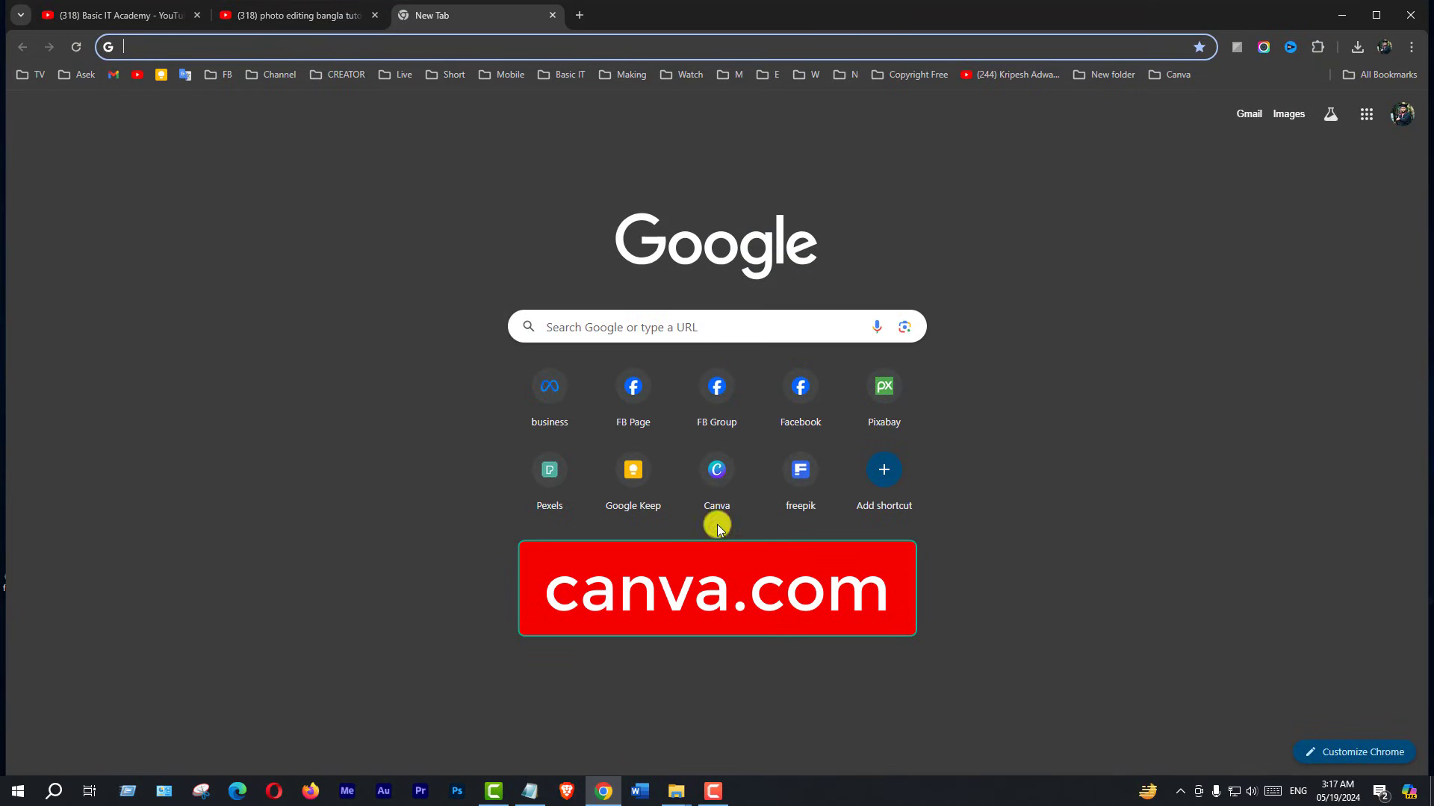
{"action": "left_click", "coordinate": [641, 327]}
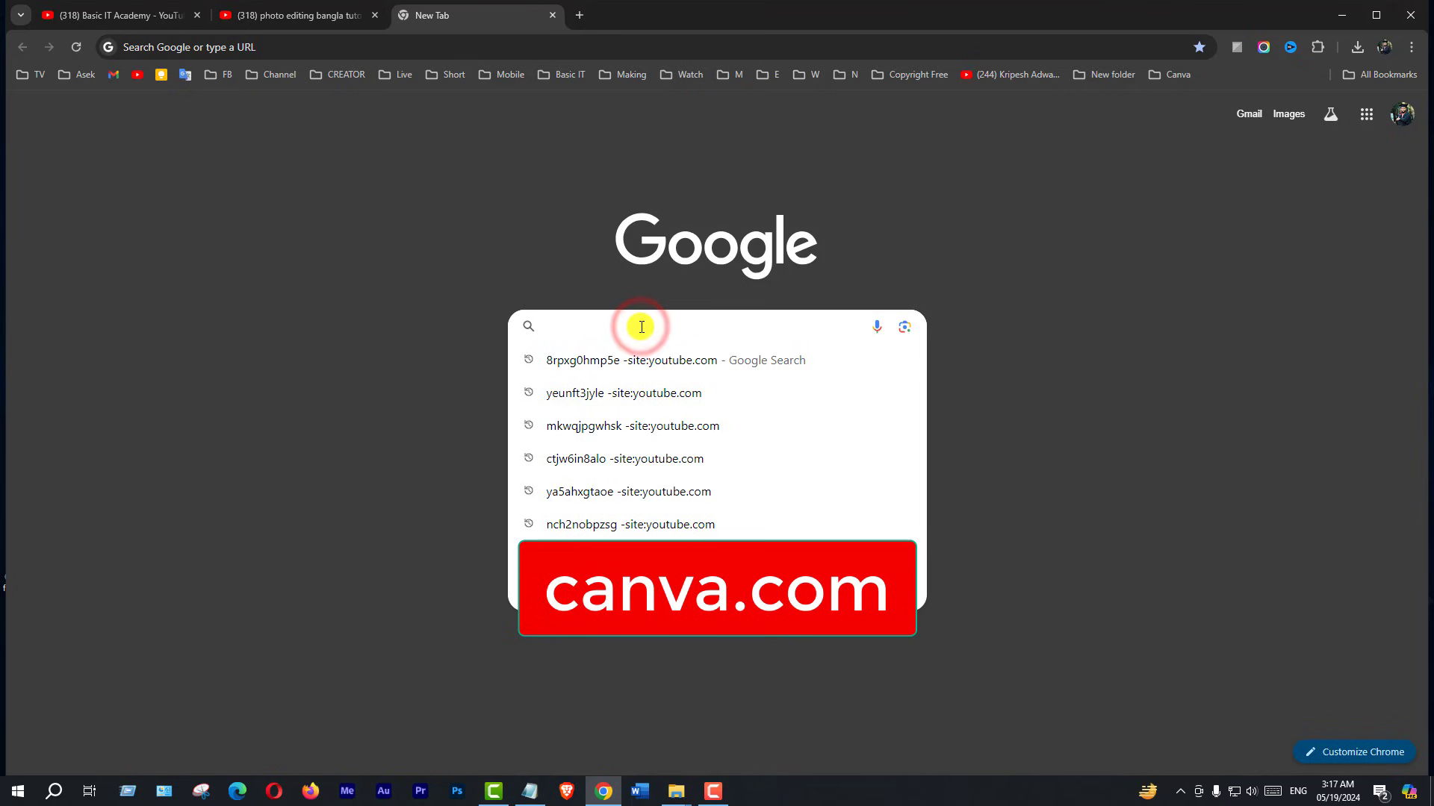
{"action": "type", "text": "canva.com"}
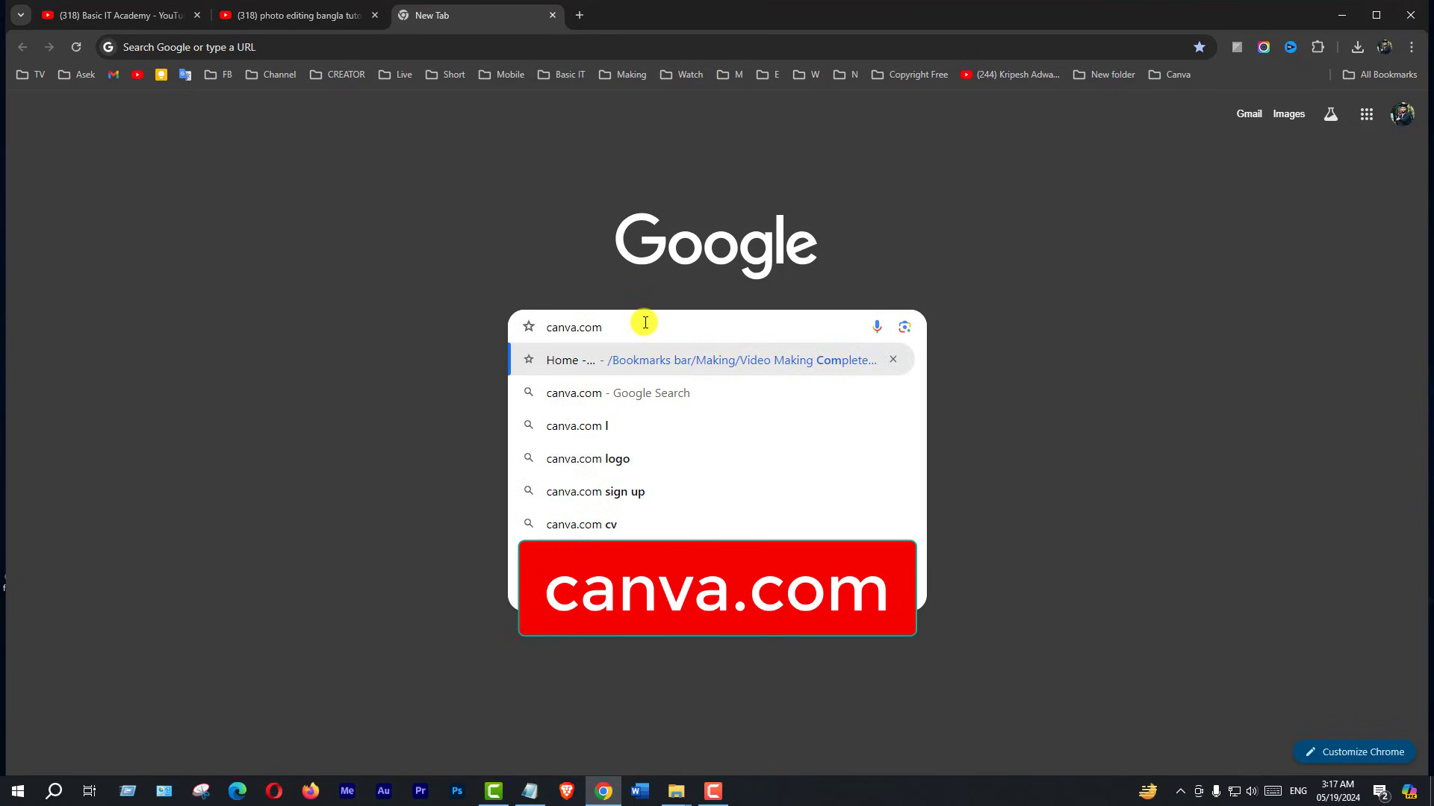
{"action": "key", "text": "Return"}
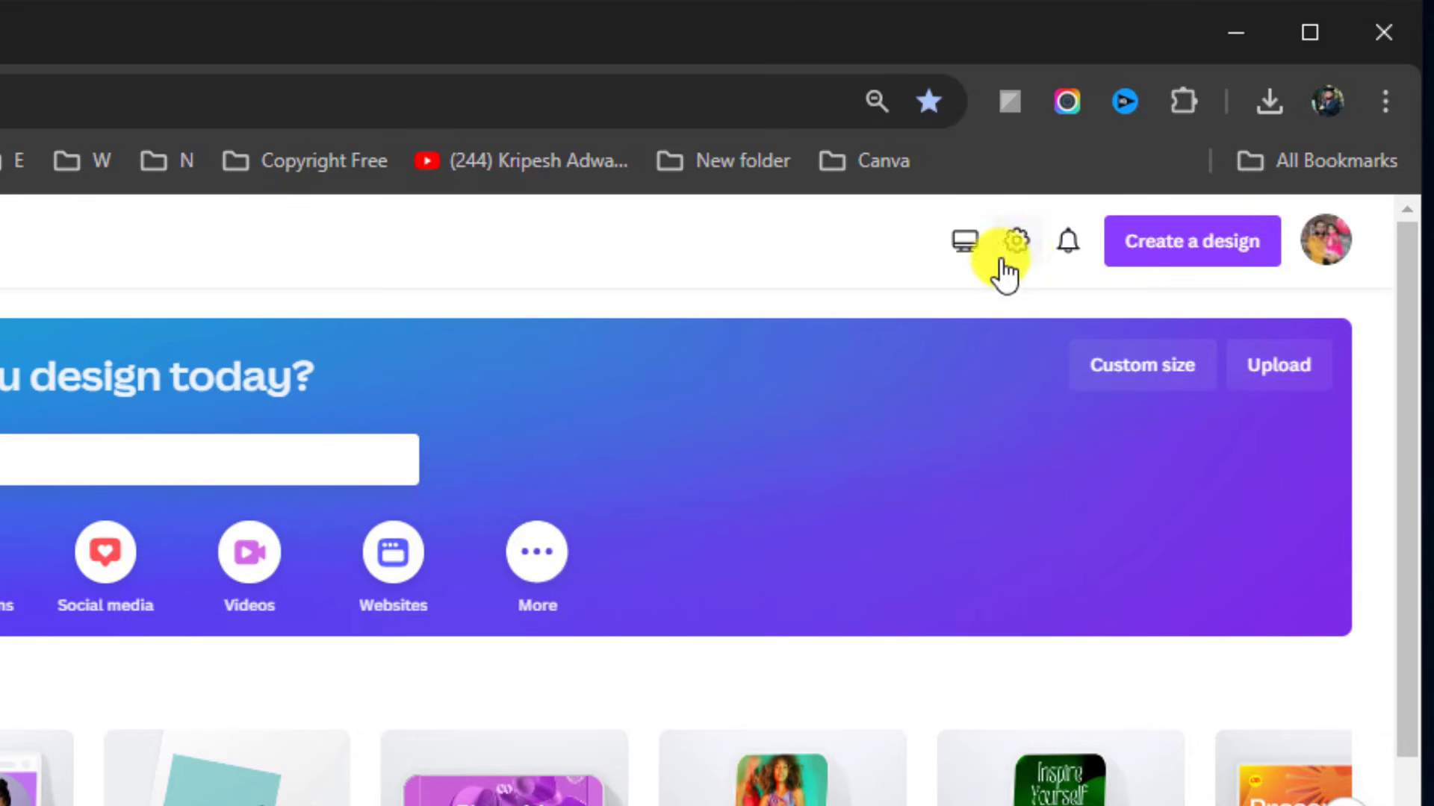
Create a new custom-size design 700 px wide and 1000 px high.
{"action": "left_click", "coordinate": [1206, 250]}
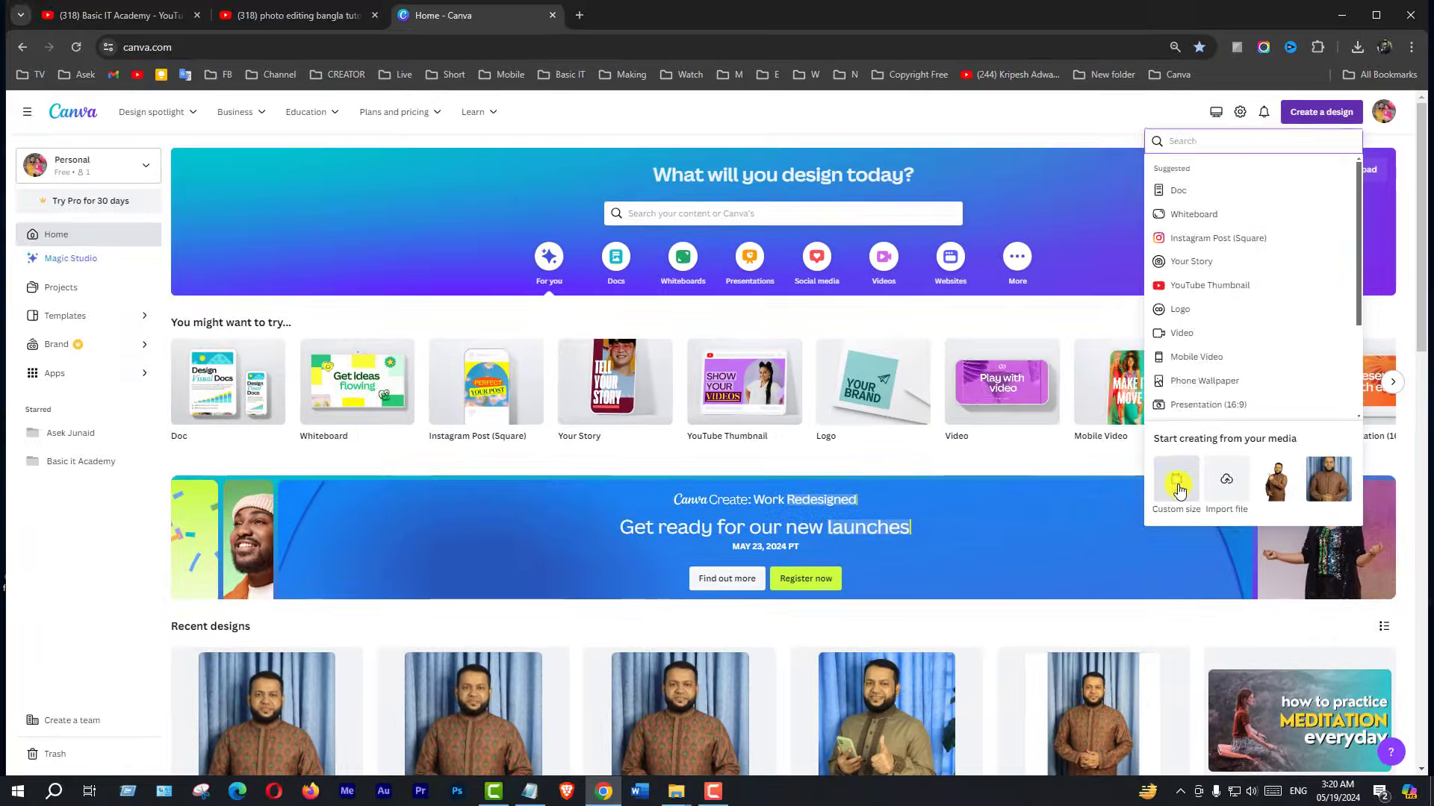
{"action": "left_click", "coordinate": [784, 657]}
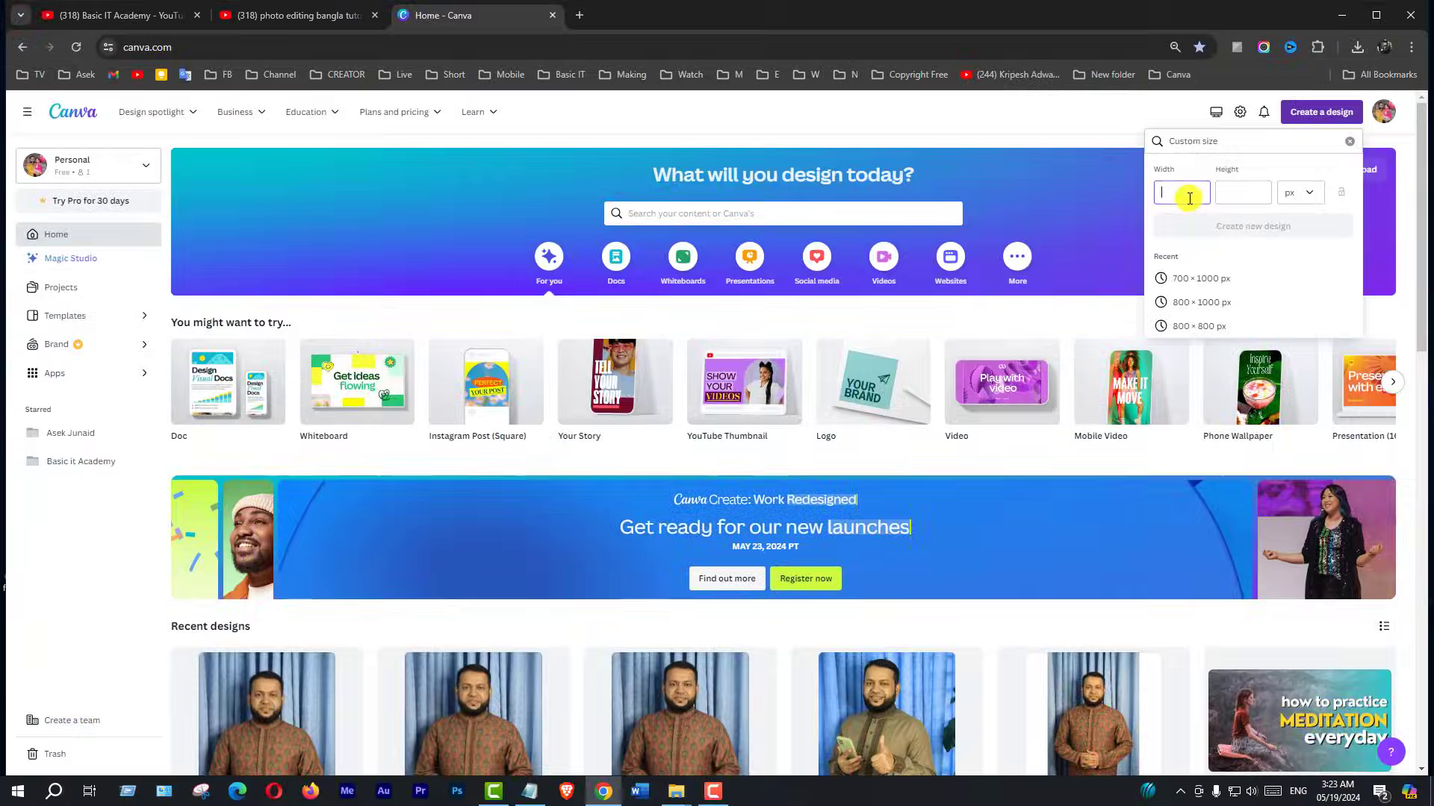
{"action": "type", "text": "700"}
{"action": "left_click", "coordinate": [1231, 199]}
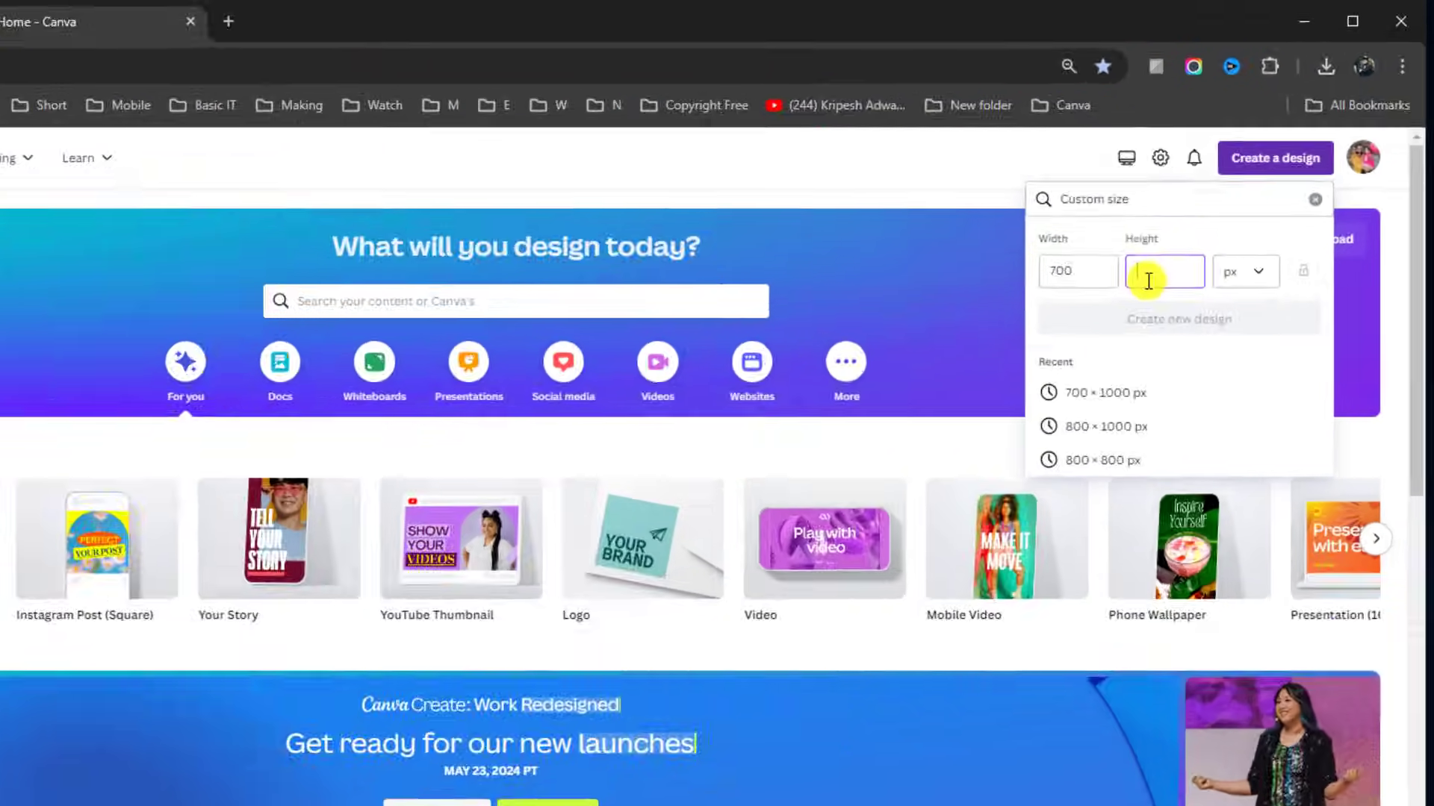
{"action": "type", "text": "1000"}
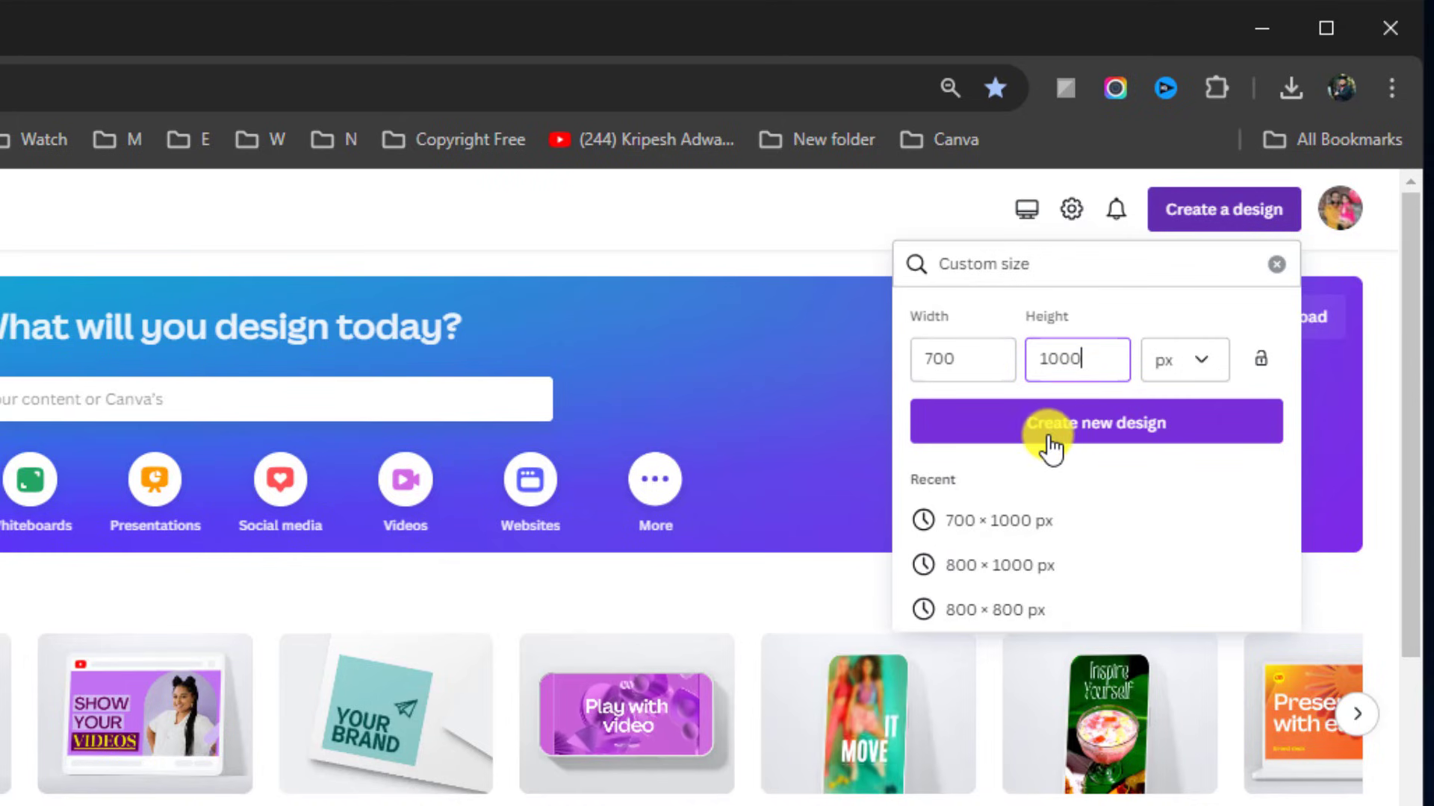
{"action": "left_click", "coordinate": [1101, 422]}
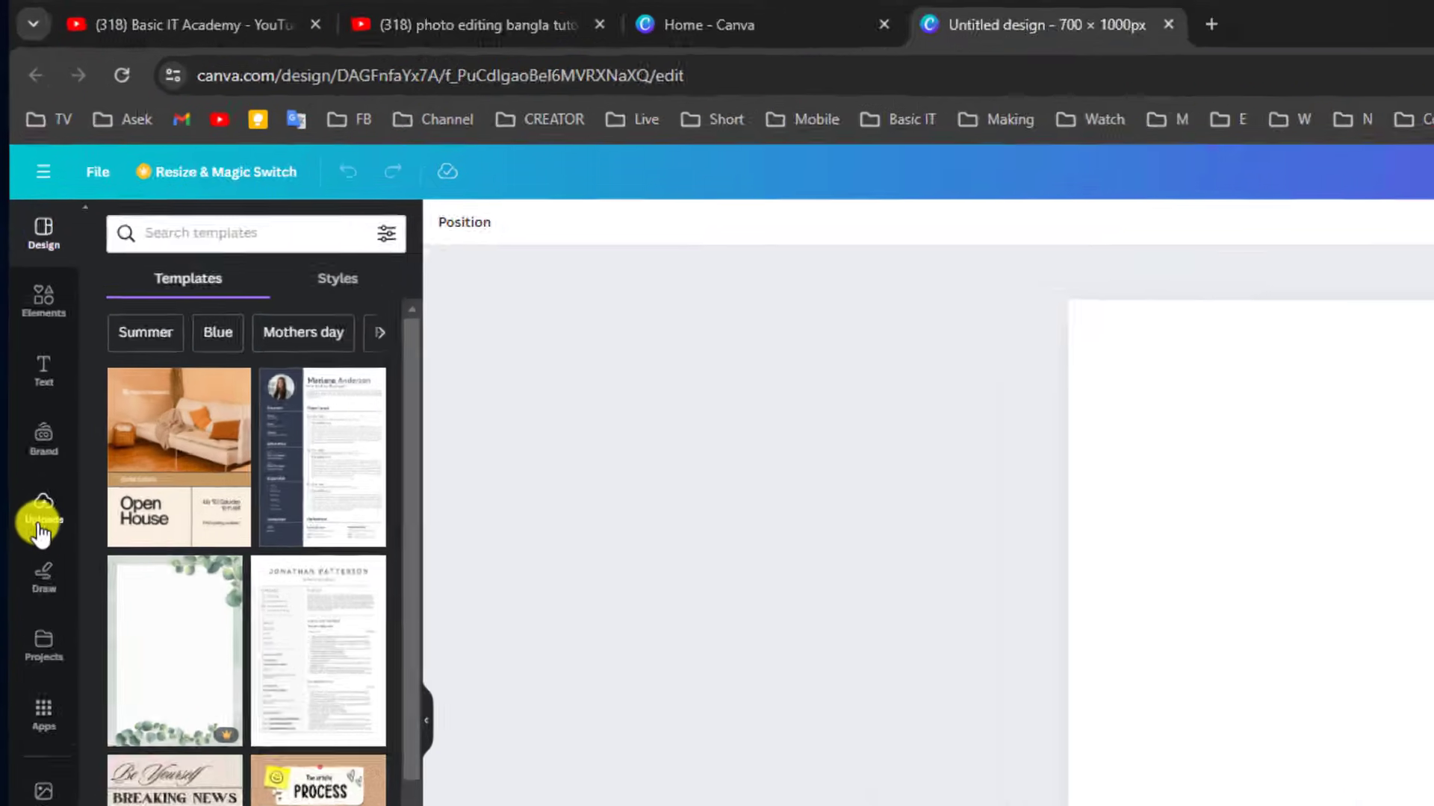
Upload the image IMG_7854.JPG from the Photo Edit folder on the Desktop.
{"action": "left_click", "coordinate": [43, 515]}
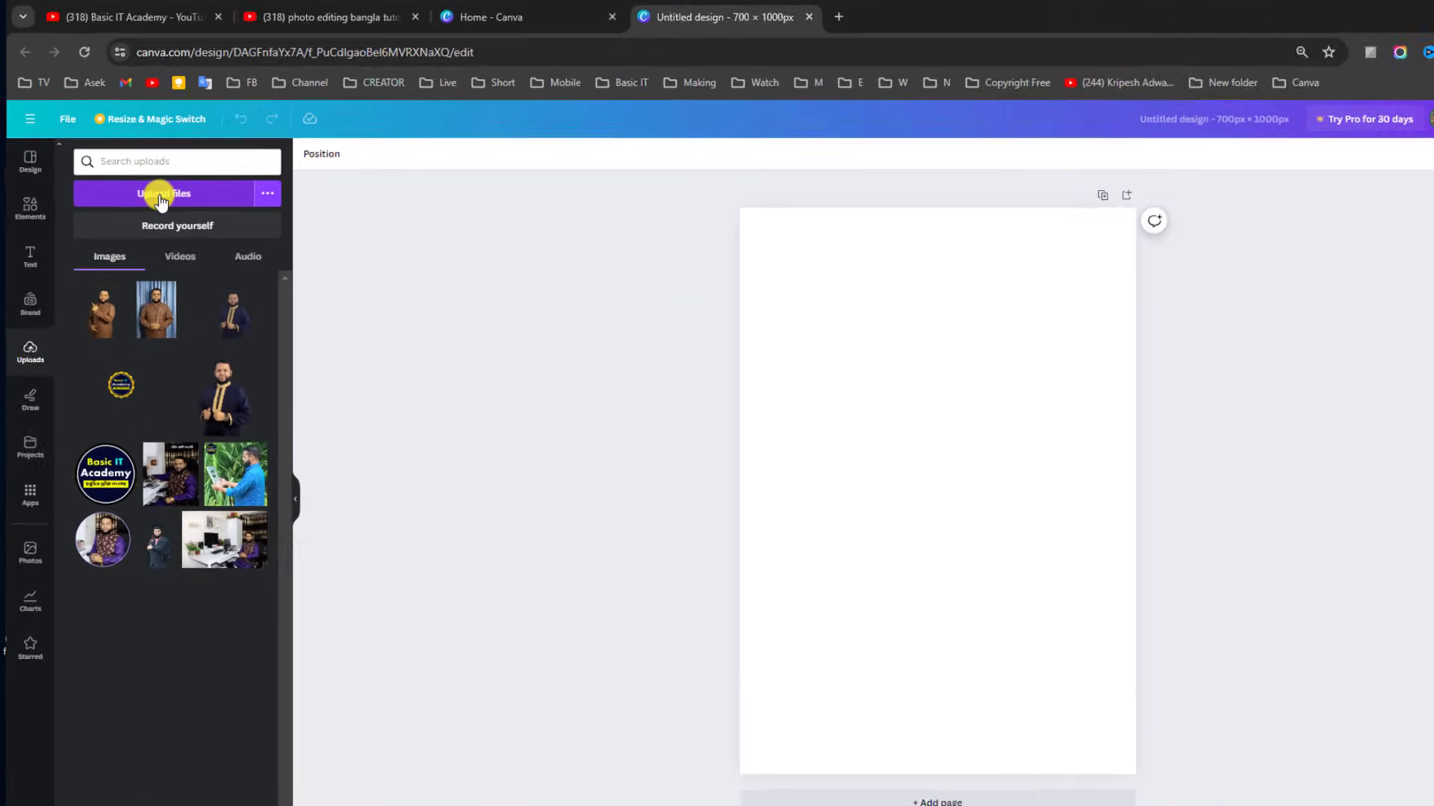
{"action": "left_click", "coordinate": [160, 198]}
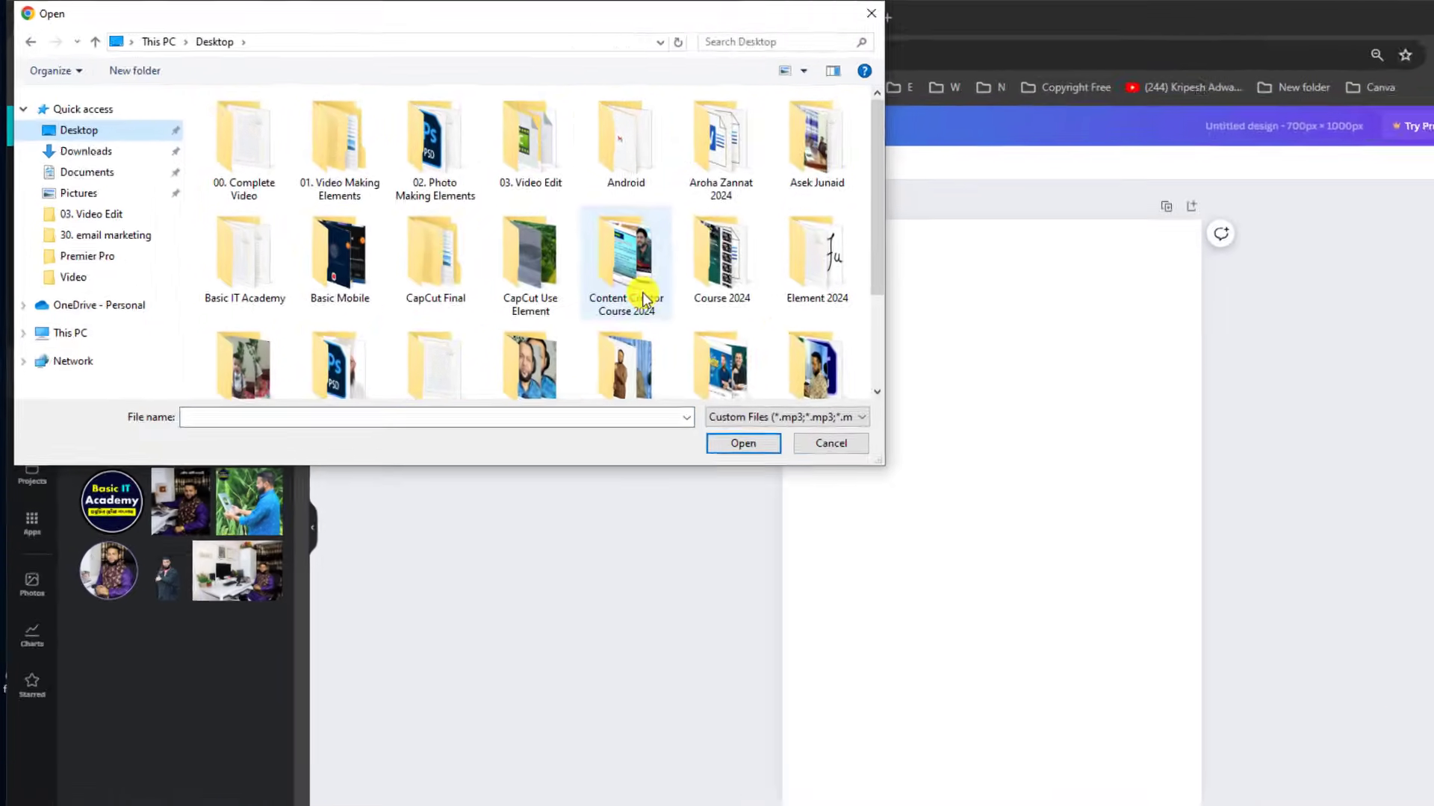
{"action": "scroll", "coordinate": [554, 259], "scroll_direction": "down", "scroll_amount": 1}
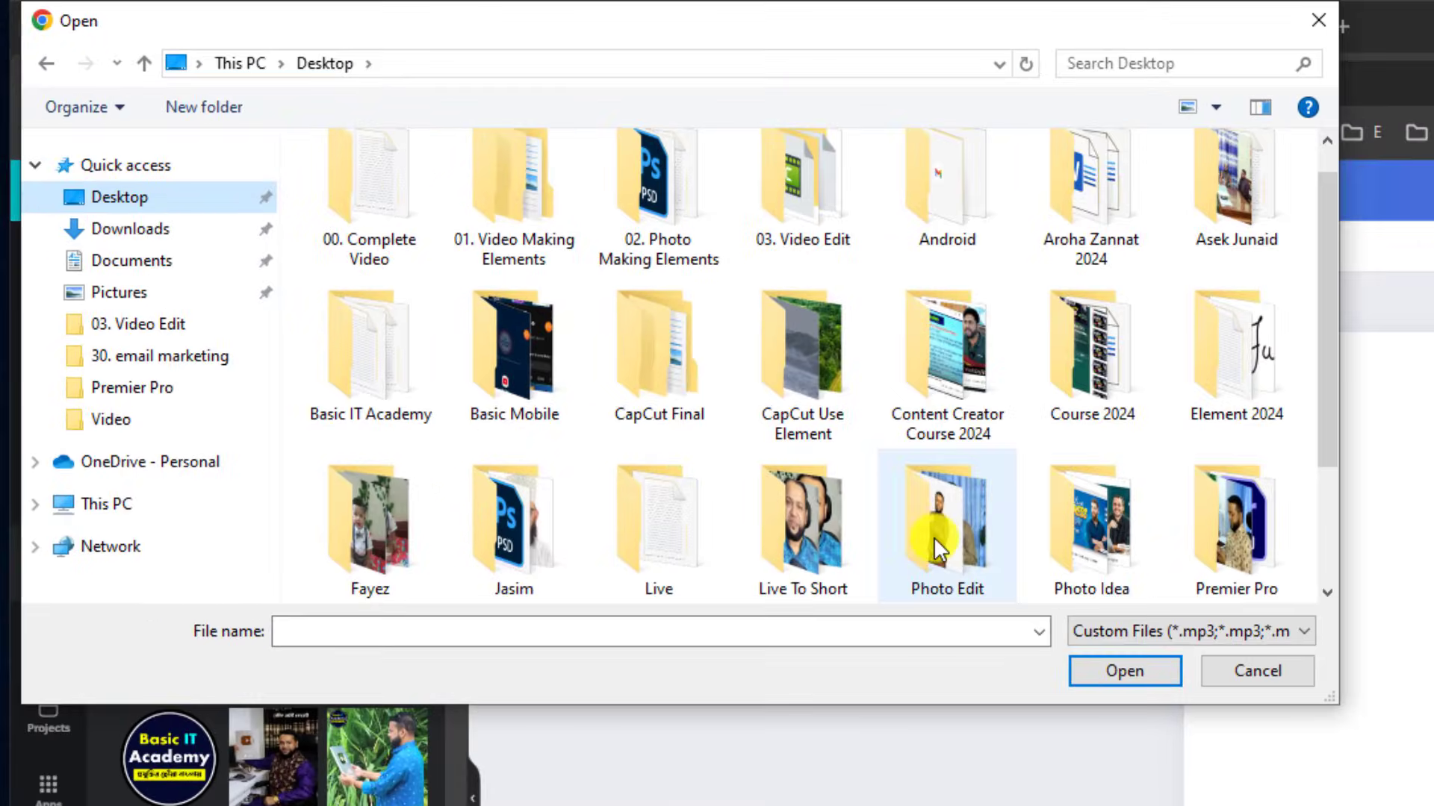
{"action": "double_click", "coordinate": [945, 545]}
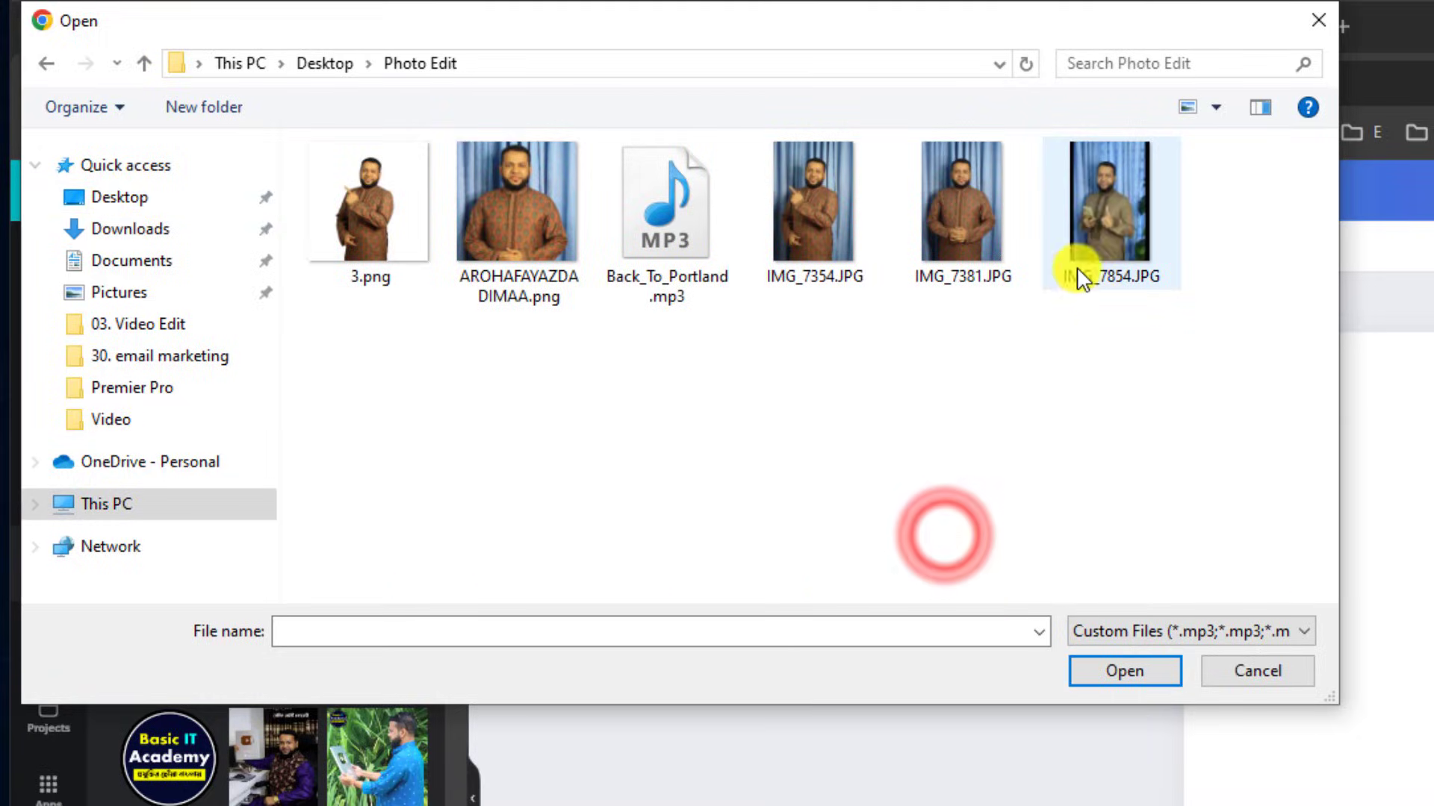
{"action": "left_click", "coordinate": [1111, 234]}
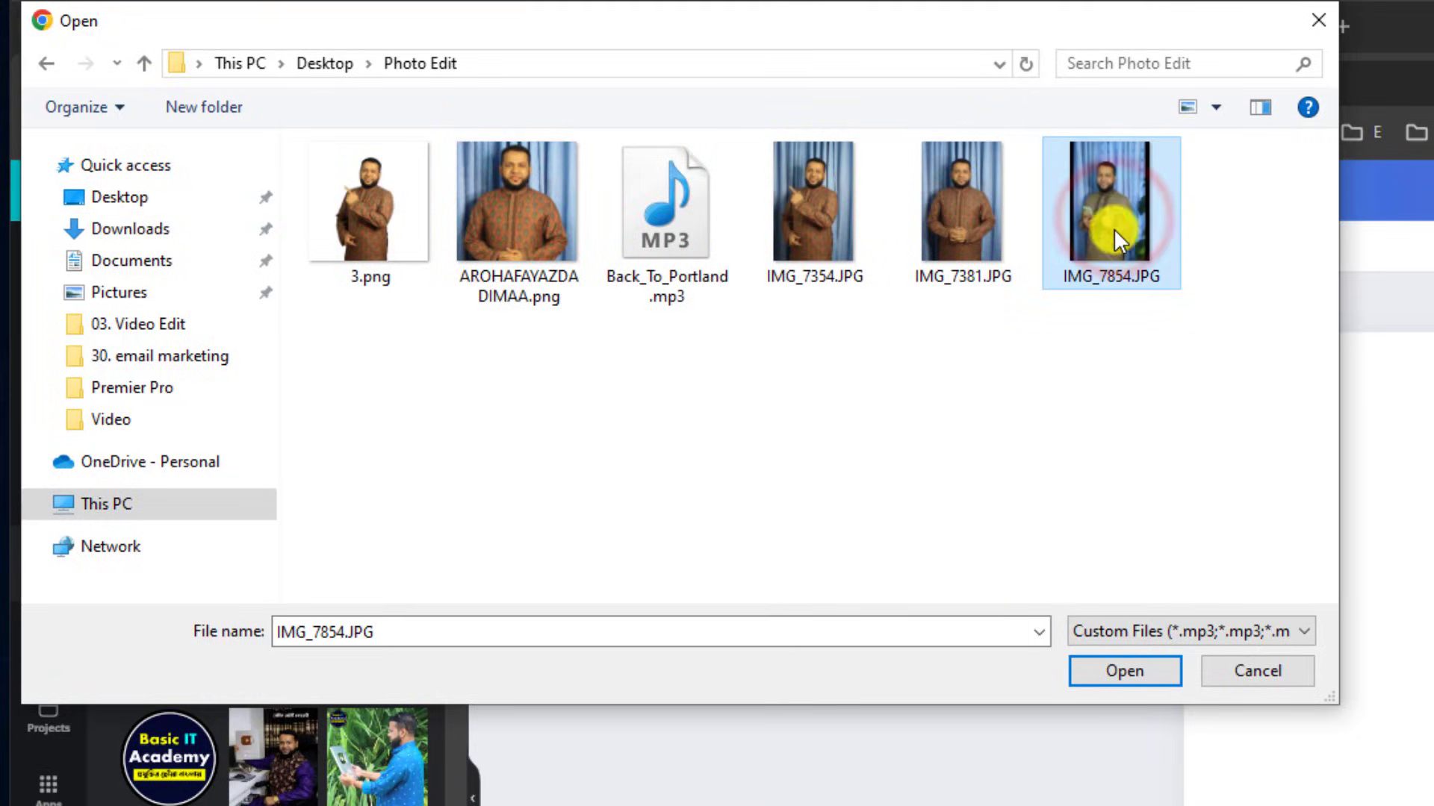
{"action": "left_click", "coordinate": [1114, 665]}
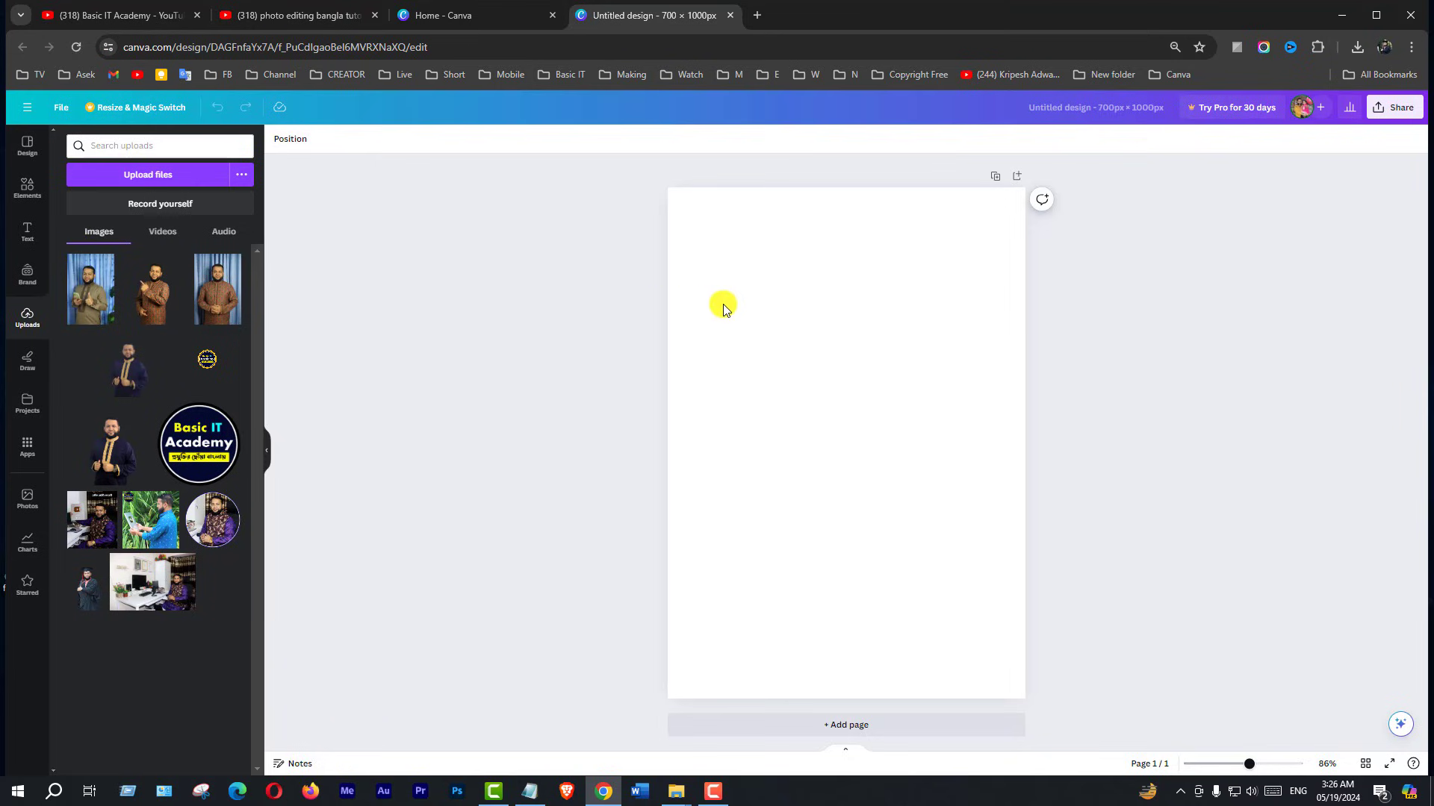
Place the uploaded photo on the page, enlarge it to cover the whole page and reposition the man within the frame.
{"action": "left_click", "coordinate": [91, 296]}
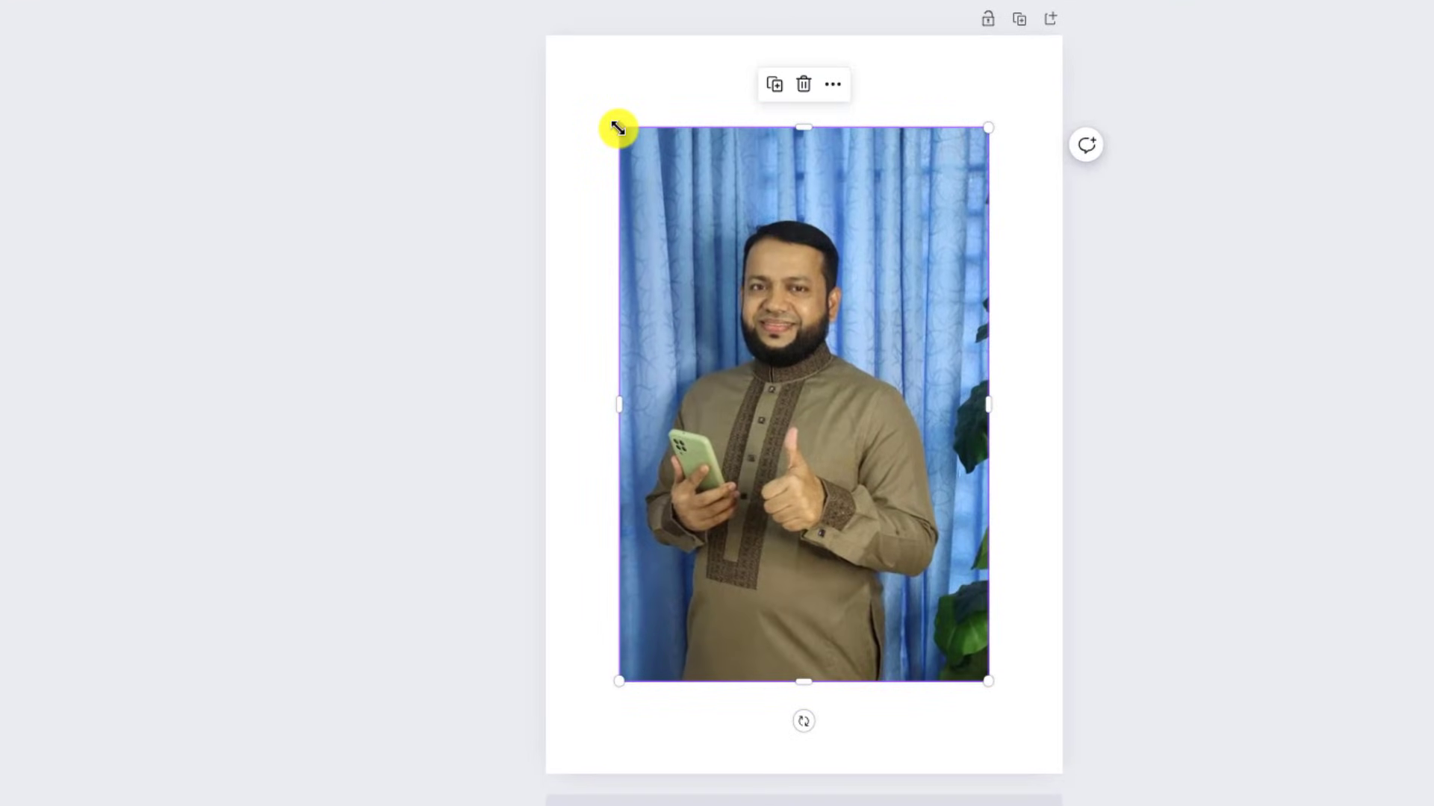
{"action": "left_click_drag", "start_coordinate": [618, 128], "coordinate": [508, 56]}
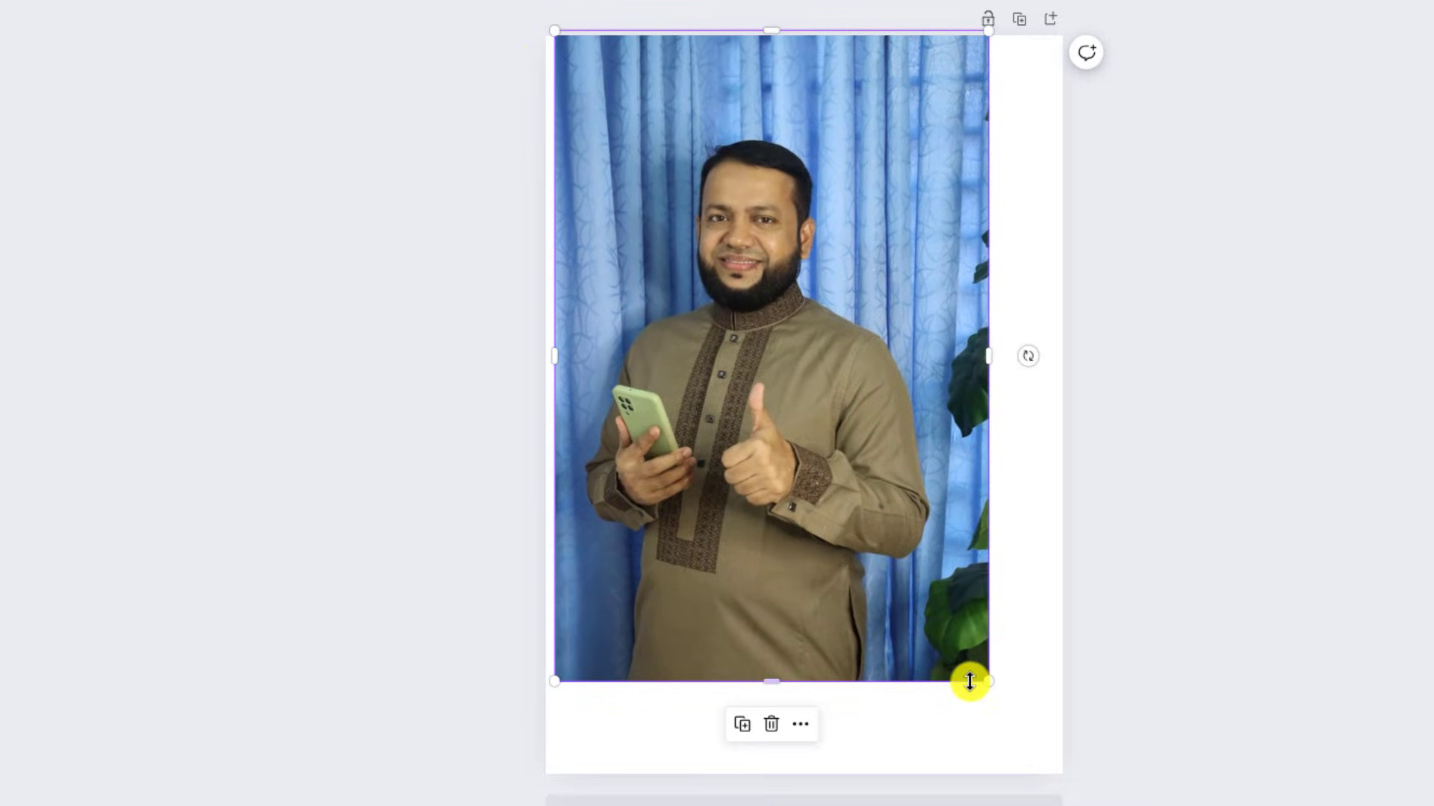
{"action": "left_click_drag", "start_coordinate": [989, 683], "coordinate": [1061, 775]}
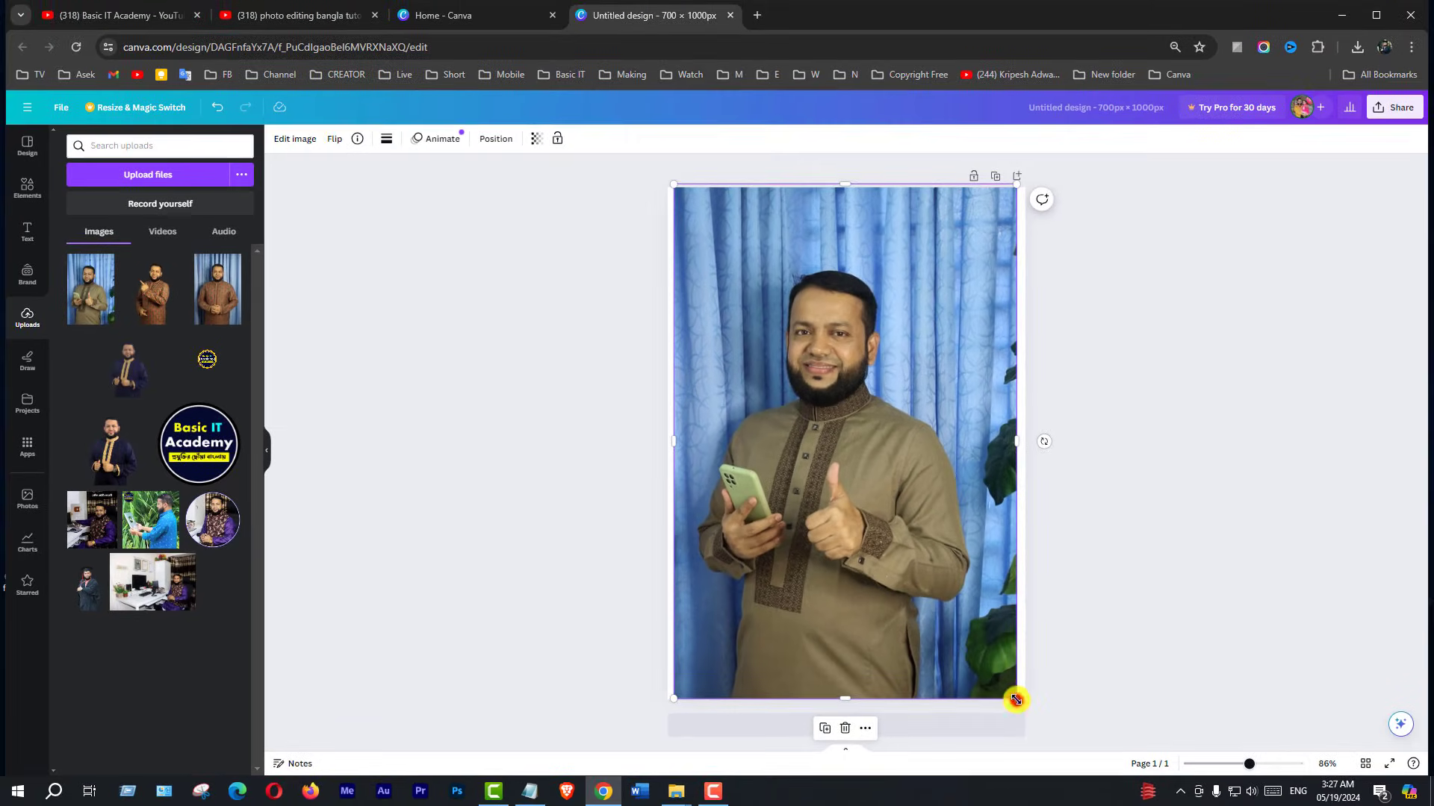
{"action": "left_click_drag", "start_coordinate": [1017, 705], "coordinate": [1046, 730]}
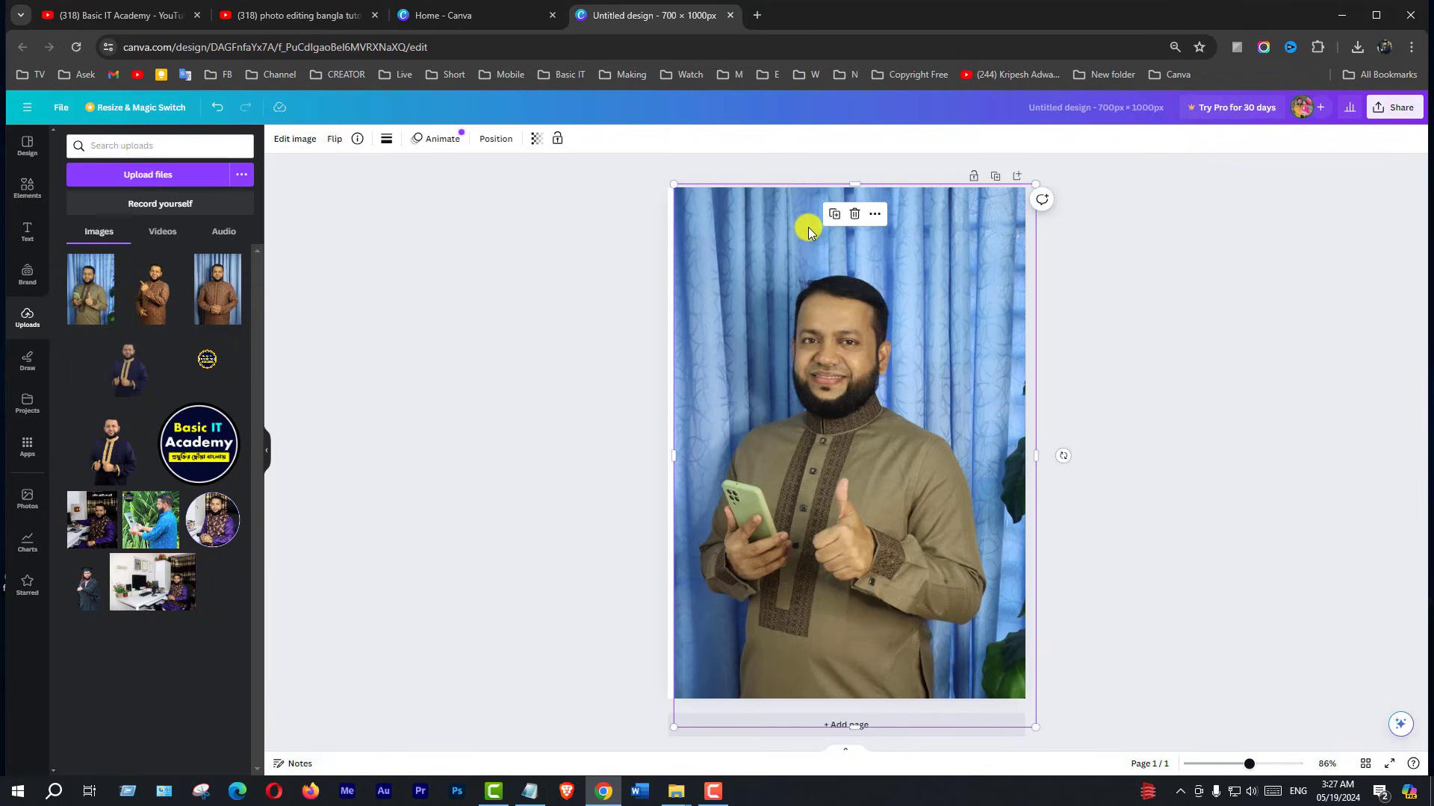
{"action": "left_click_drag", "start_coordinate": [675, 181], "coordinate": [609, 155]}
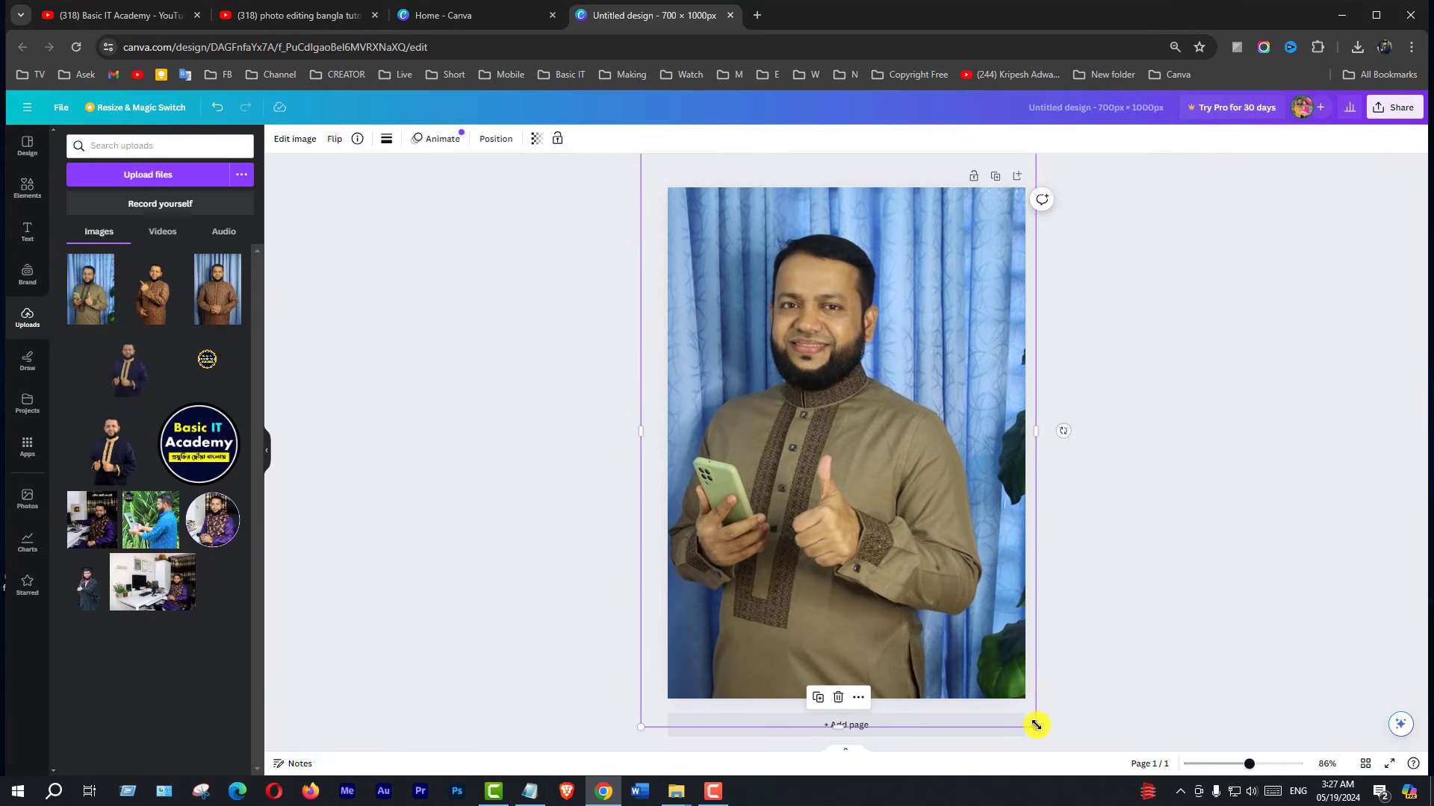
{"action": "left_click_drag", "start_coordinate": [1035, 729], "coordinate": [1078, 759]}
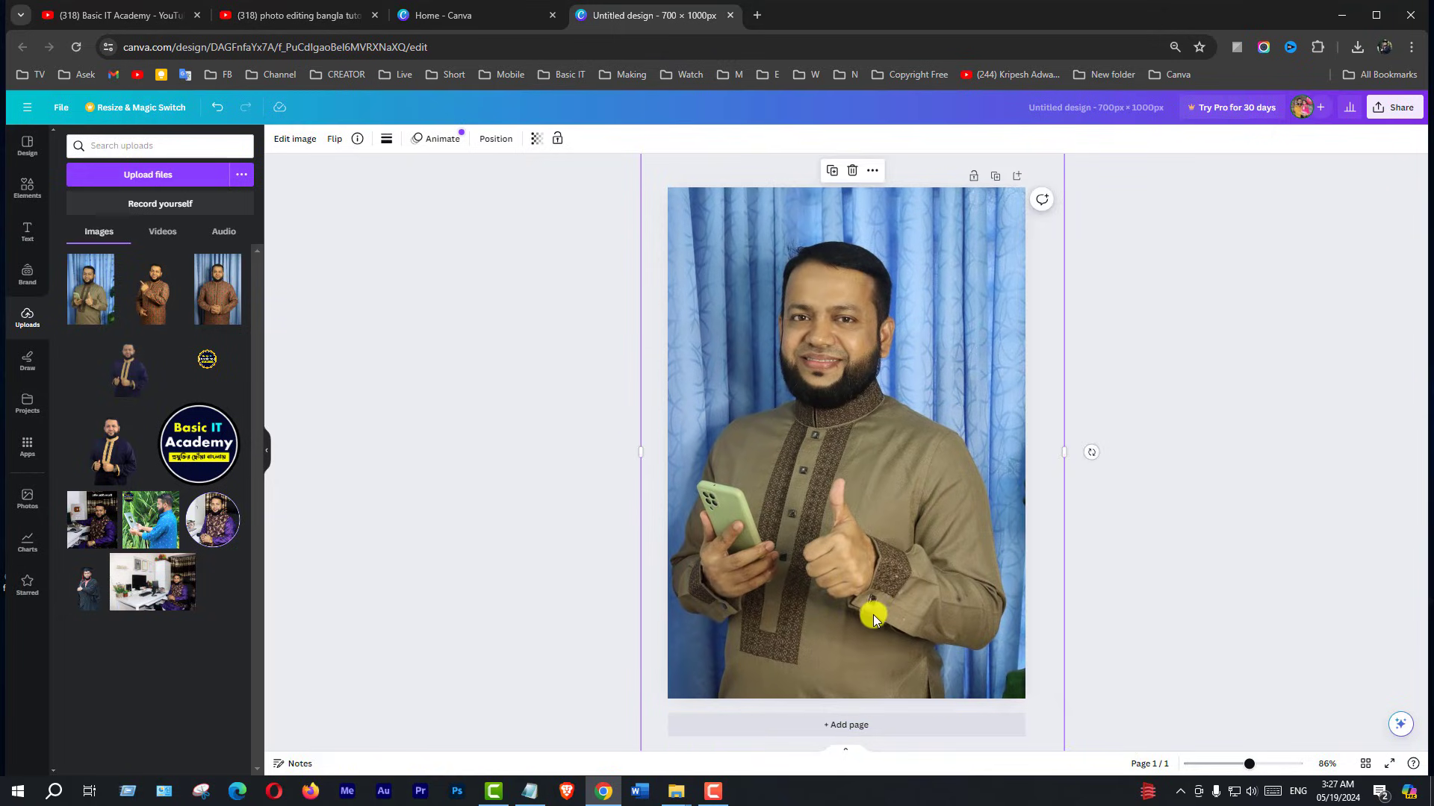
{"action": "left_click_drag", "start_coordinate": [867, 608], "coordinate": [880, 580]}
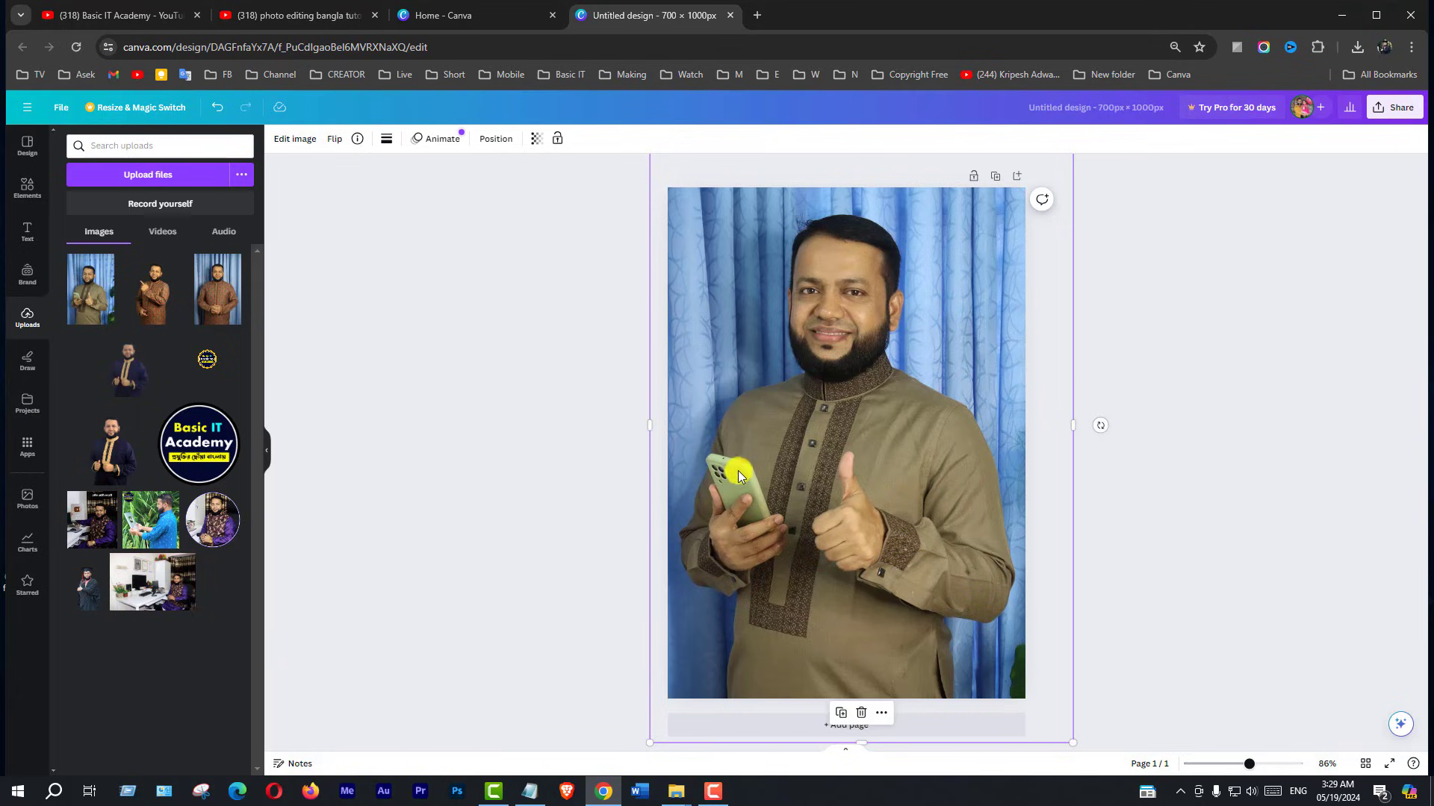
{"action": "left_click", "coordinate": [1213, 454]}
Open the adjustment settings for the placed photo and look through the available light, color and texture options.
{"action": "left_click", "coordinate": [858, 414]}
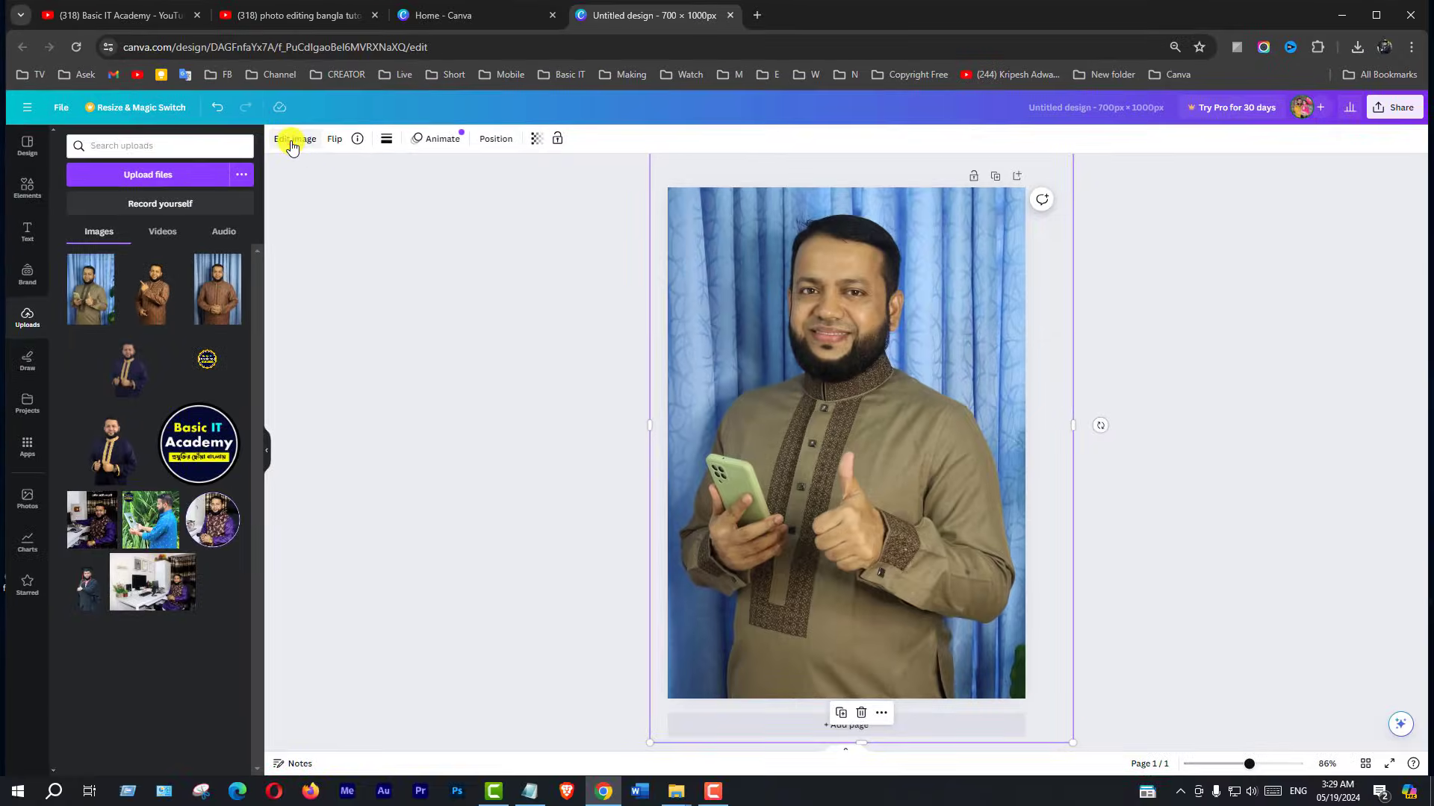
{"action": "left_click", "coordinate": [292, 143]}
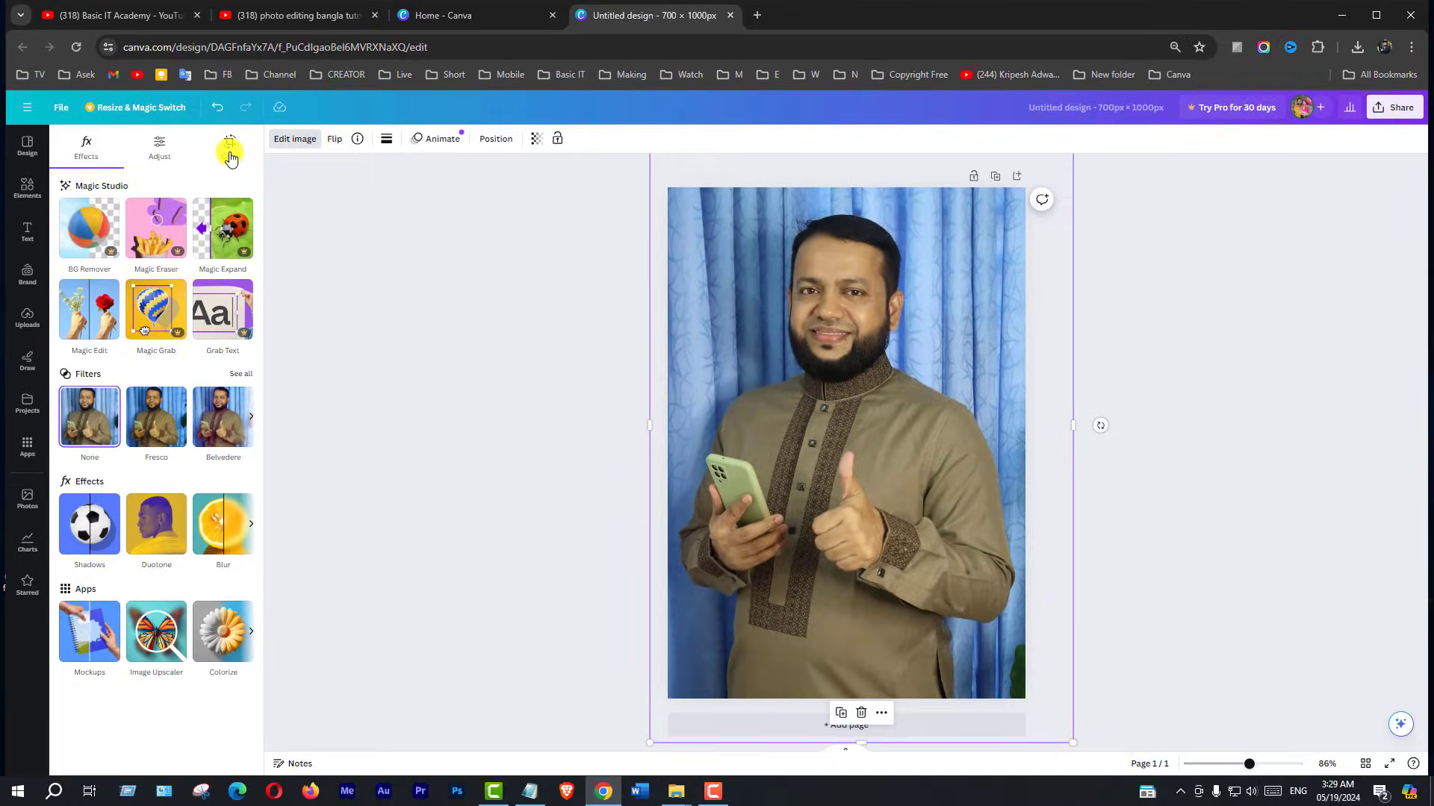
{"action": "left_click", "coordinate": [151, 155]}
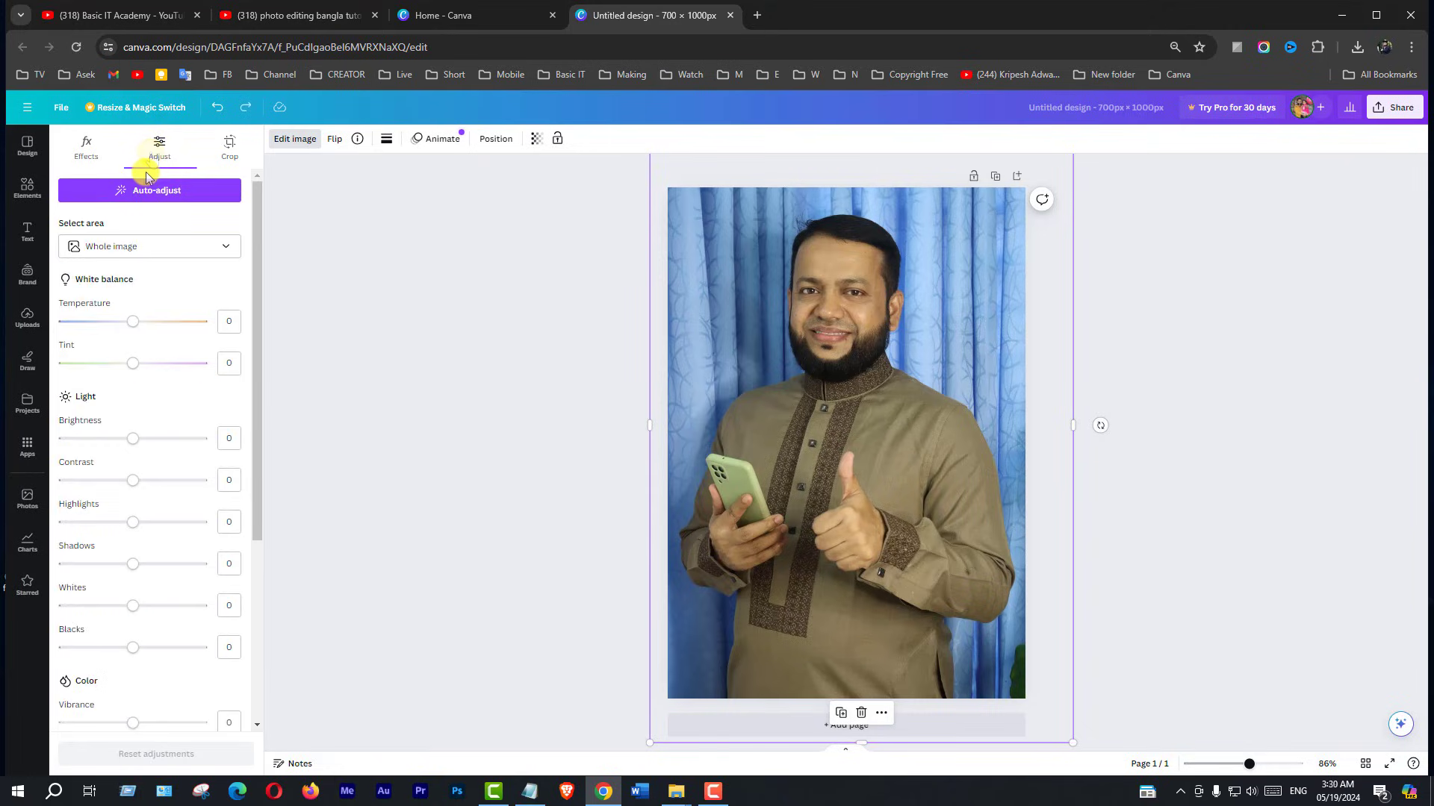
{"action": "scroll", "coordinate": [181, 330], "scroll_direction": "down", "scroll_amount": 4}
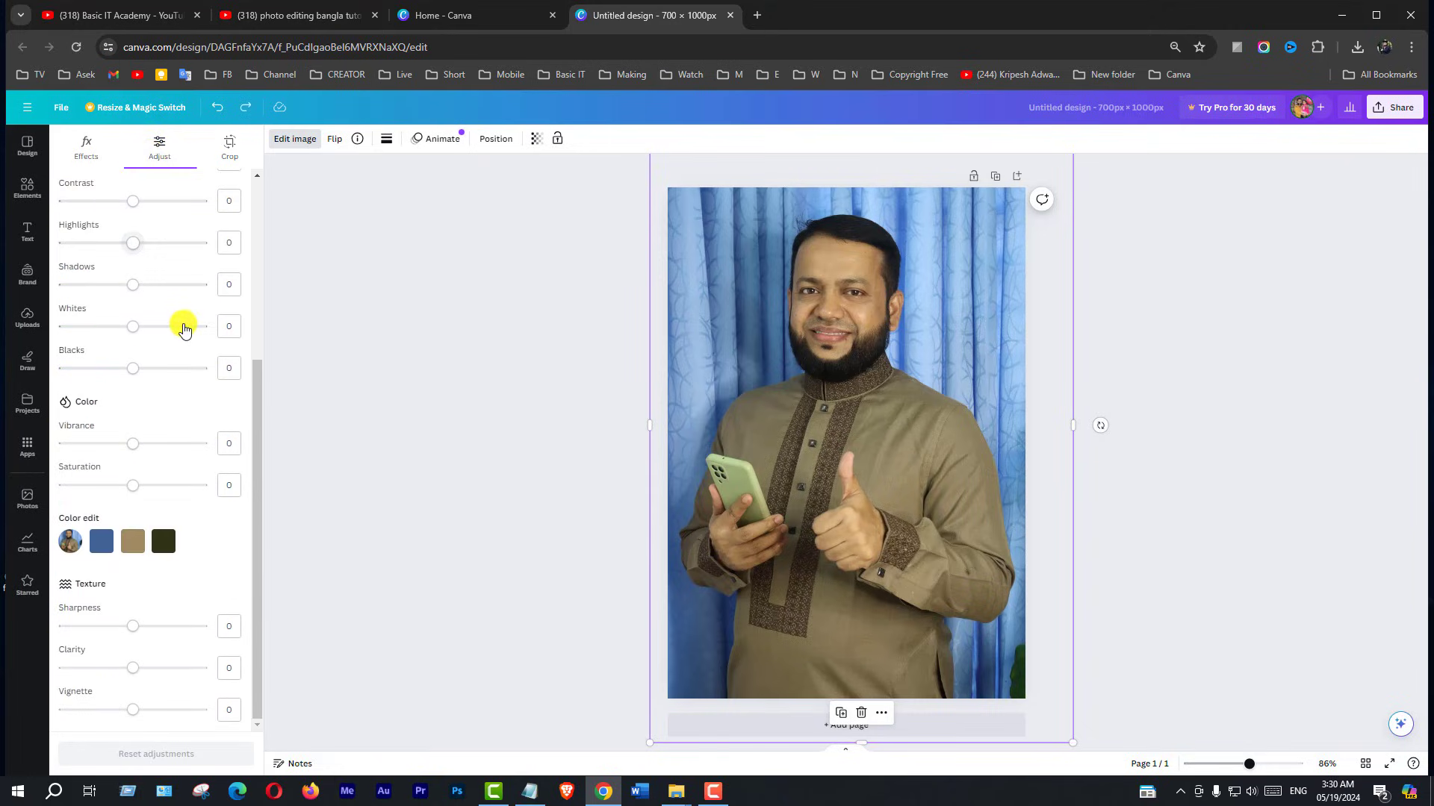
{"action": "scroll", "coordinate": [182, 328], "scroll_direction": "up", "scroll_amount": 4}
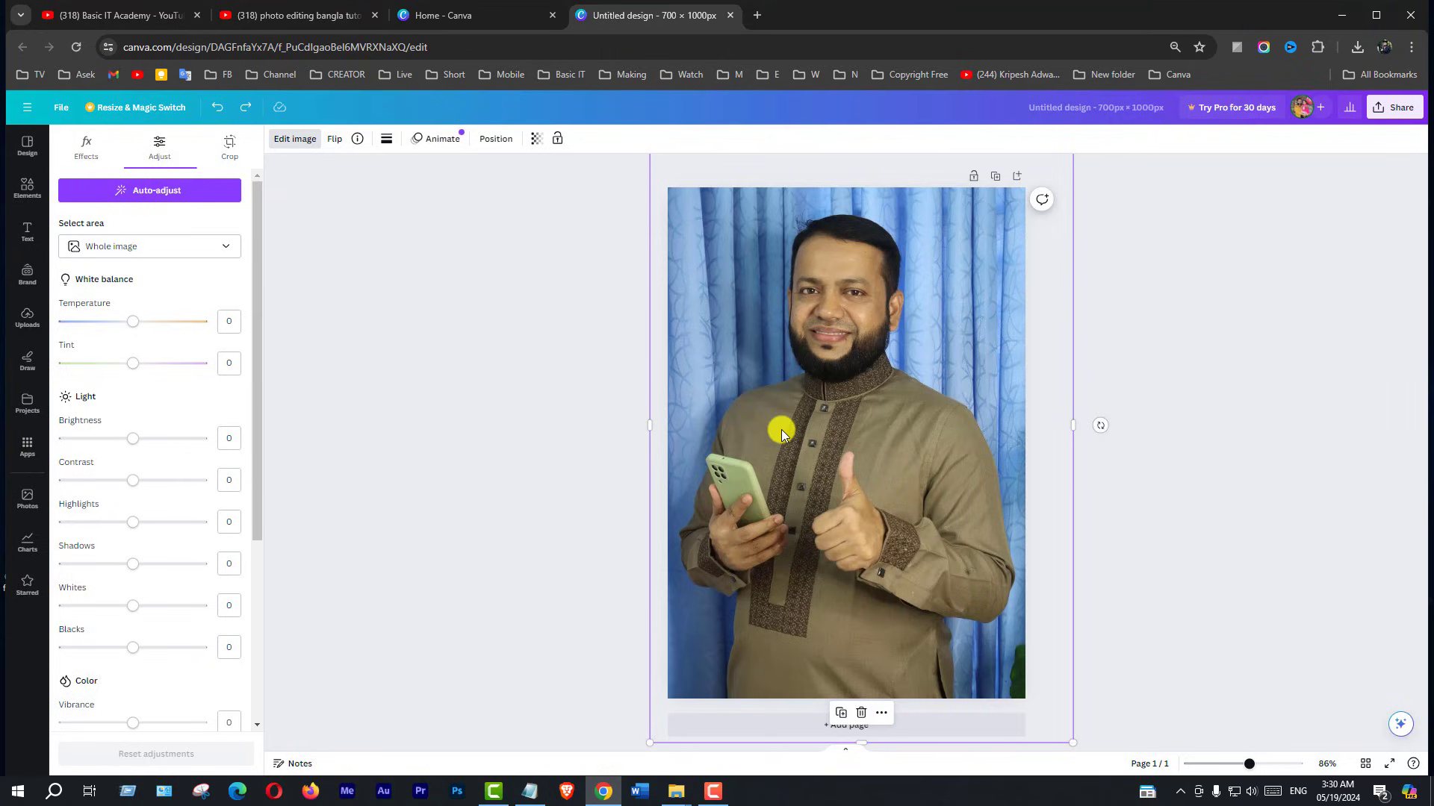
Try Auto-adjust on the whole photo and undo it.
{"action": "left_click", "coordinate": [156, 192]}
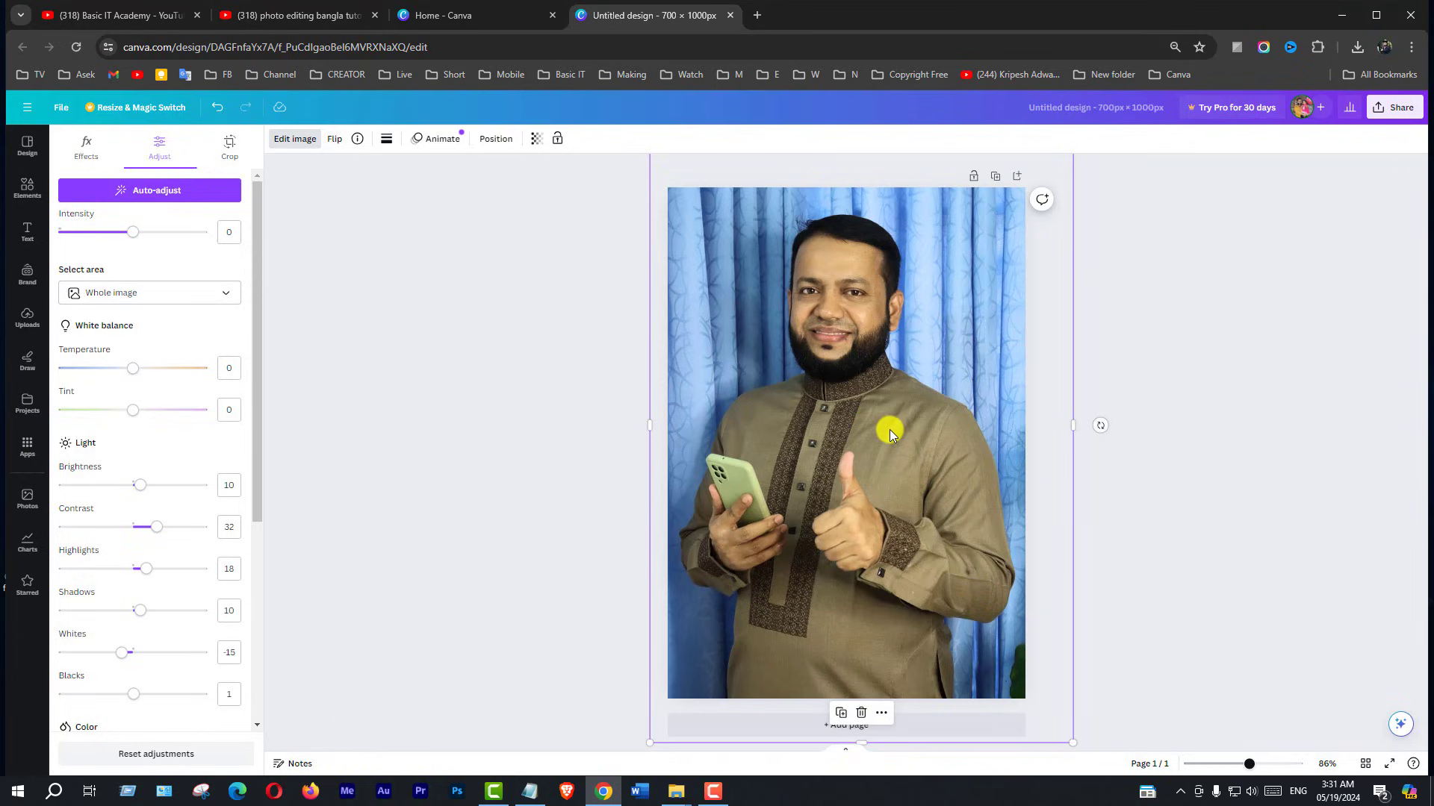
{"action": "key", "text": "ctrl+z"}
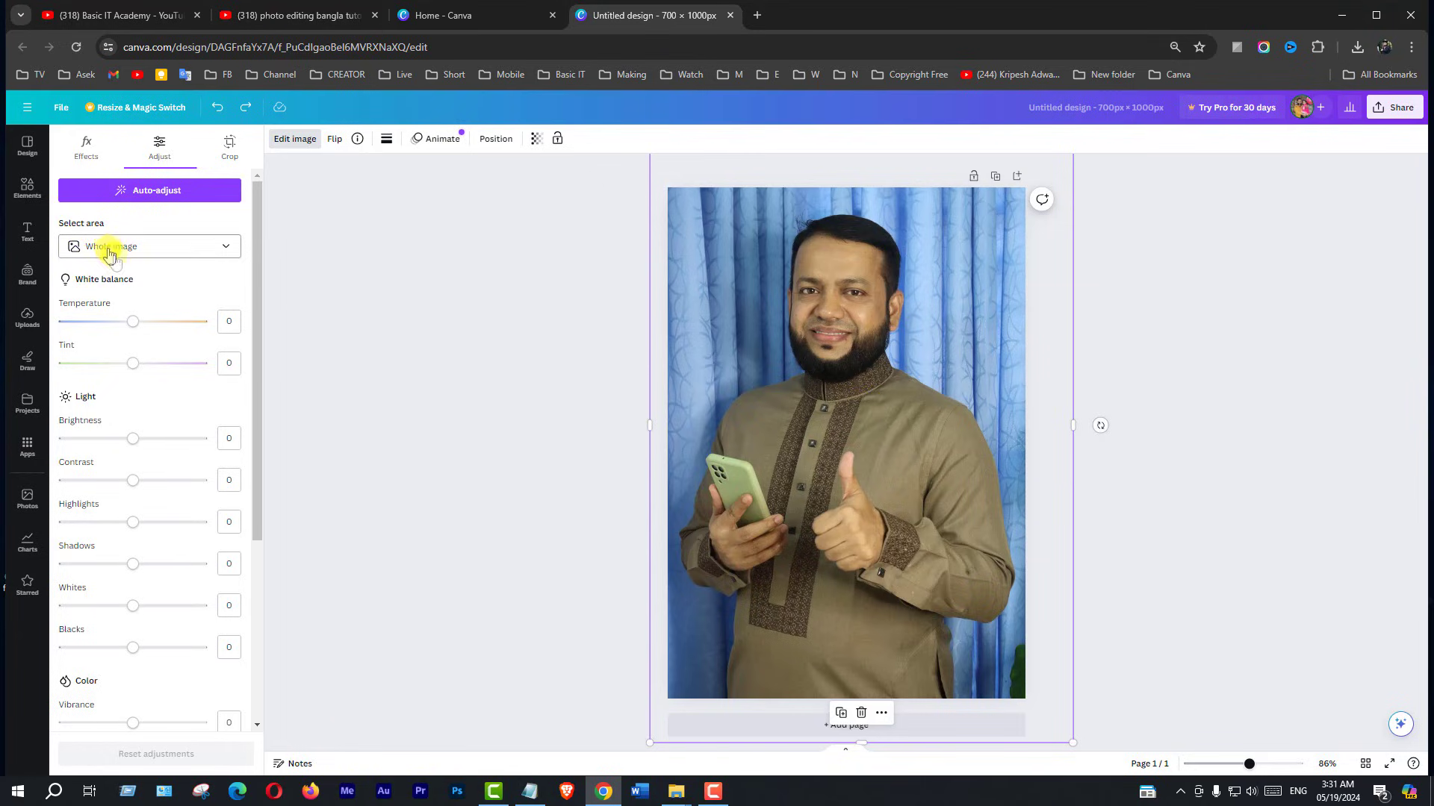
Set the area affected by the photo adjustments to Background.
{"action": "left_click", "coordinate": [224, 249]}
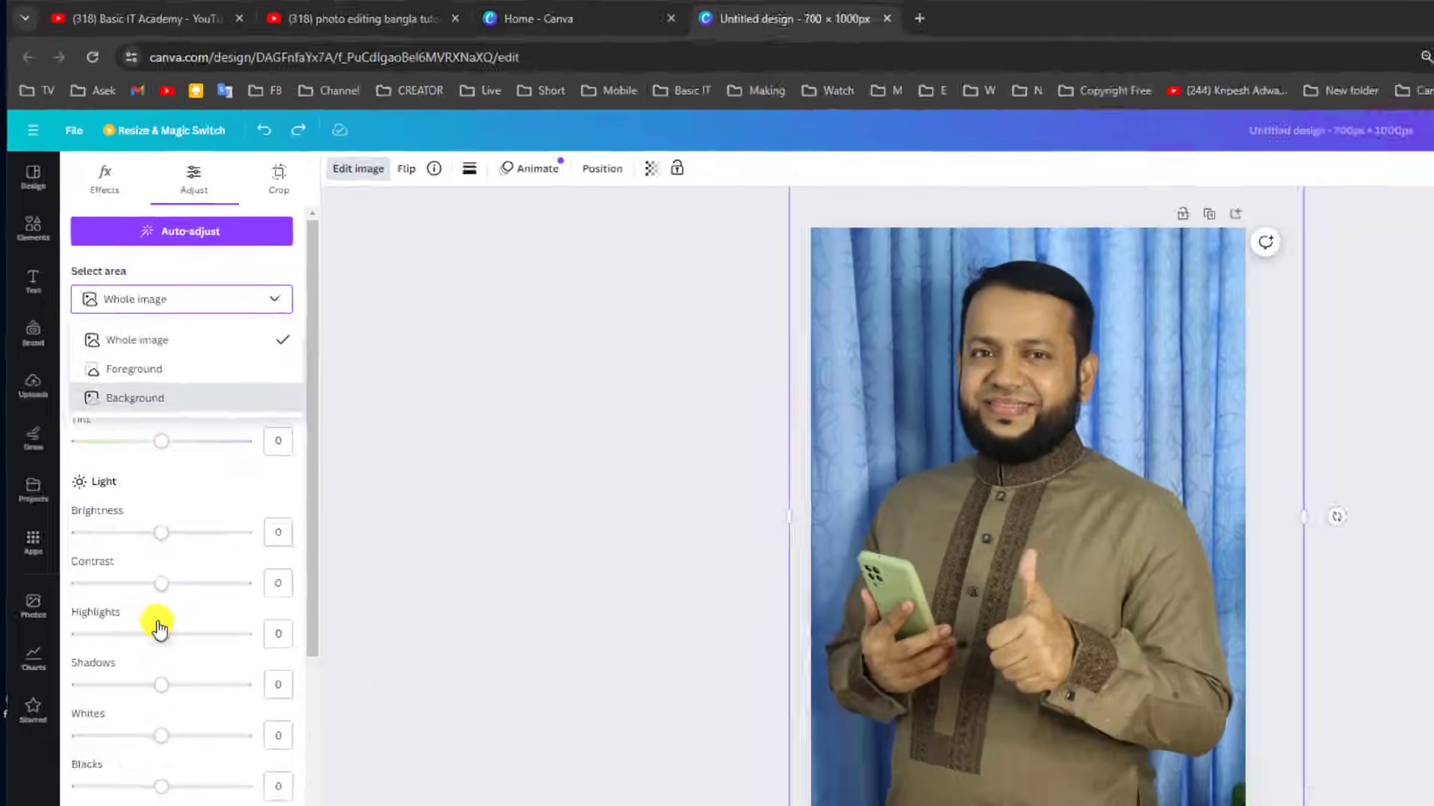
{"action": "scroll", "coordinate": [149, 570], "scroll_direction": "down", "scroll_amount": 2}
{"action": "scroll", "coordinate": [151, 573], "scroll_direction": "up", "scroll_amount": 2}
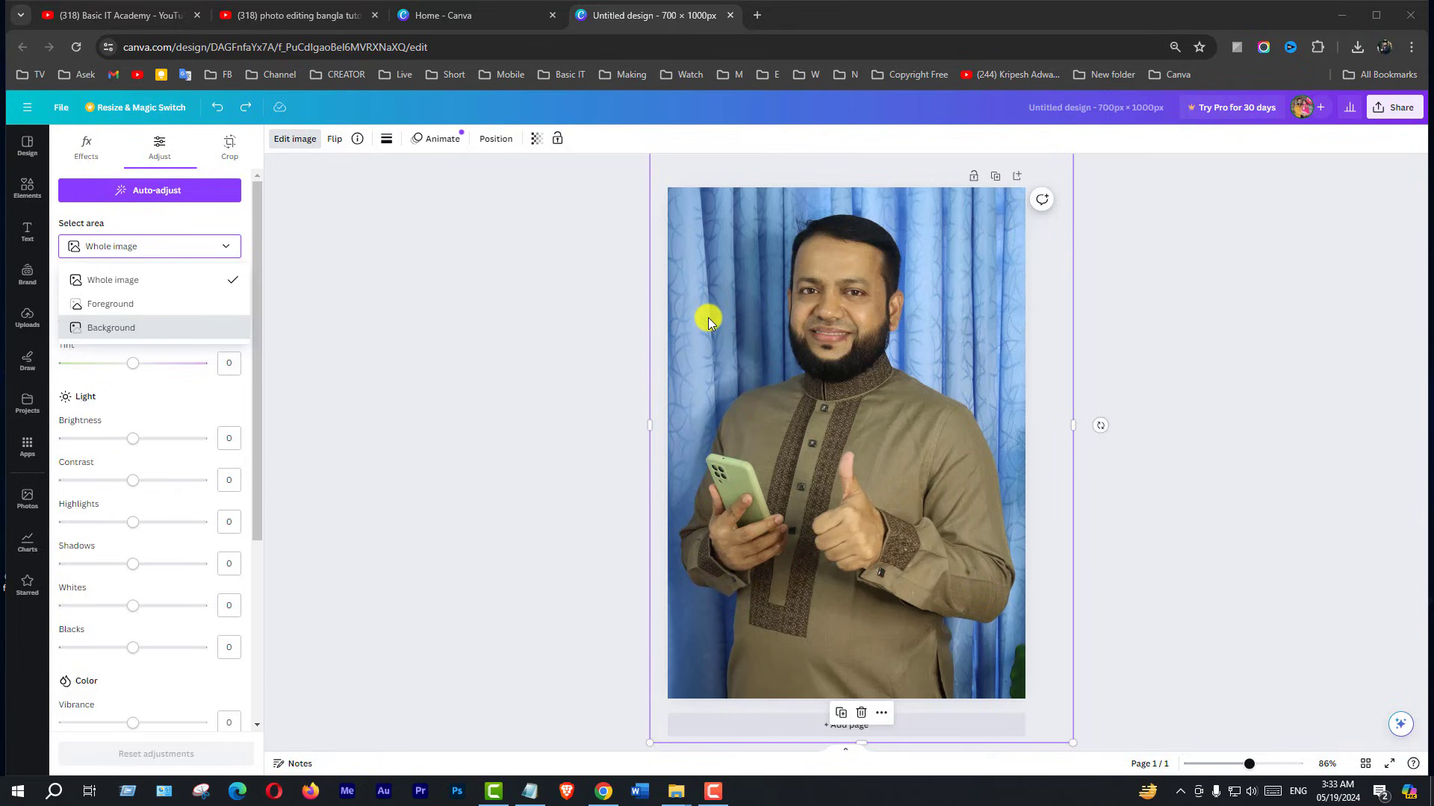
{"action": "left_click", "coordinate": [226, 249]}
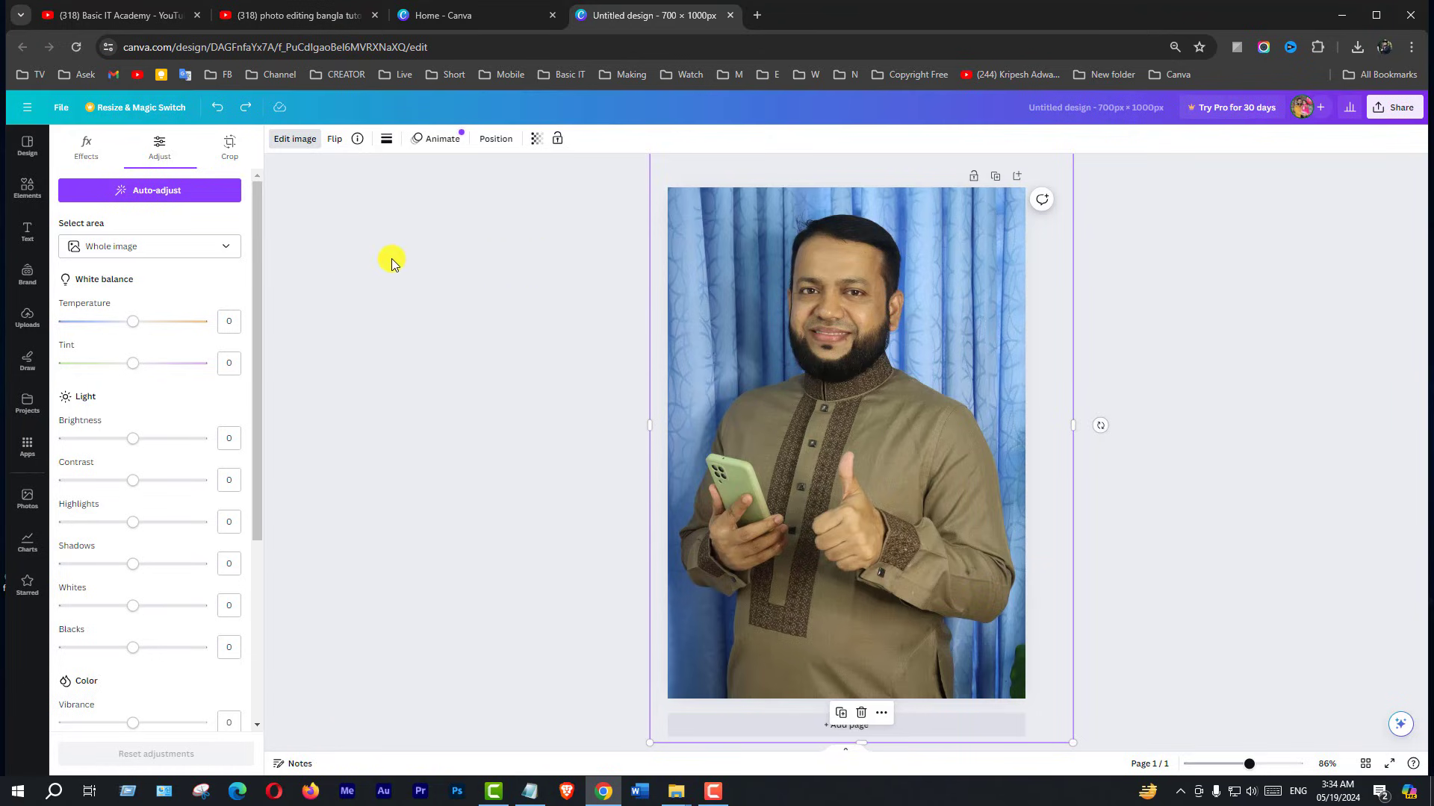
{"action": "left_click", "coordinate": [222, 250]}
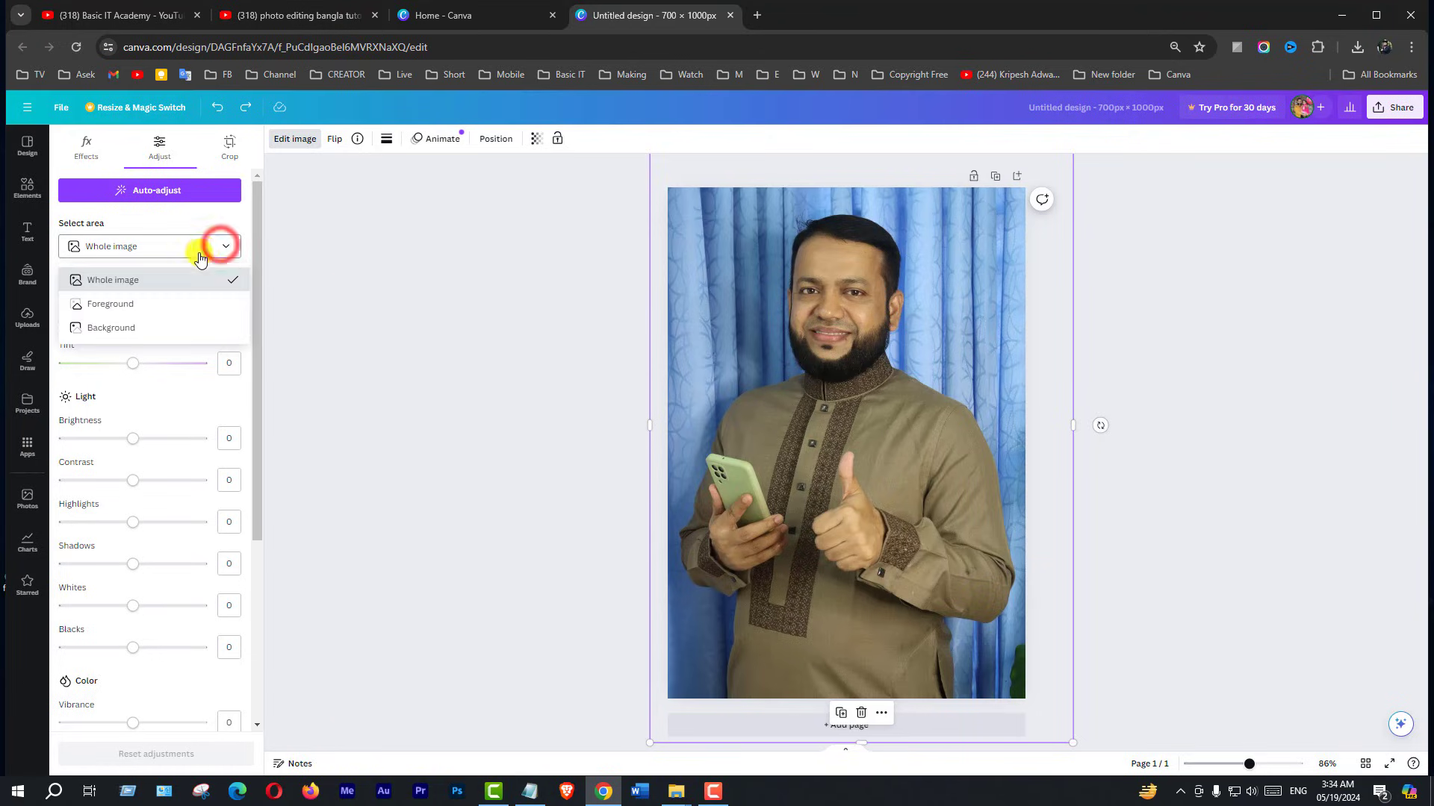
{"action": "left_click", "coordinate": [123, 330]}
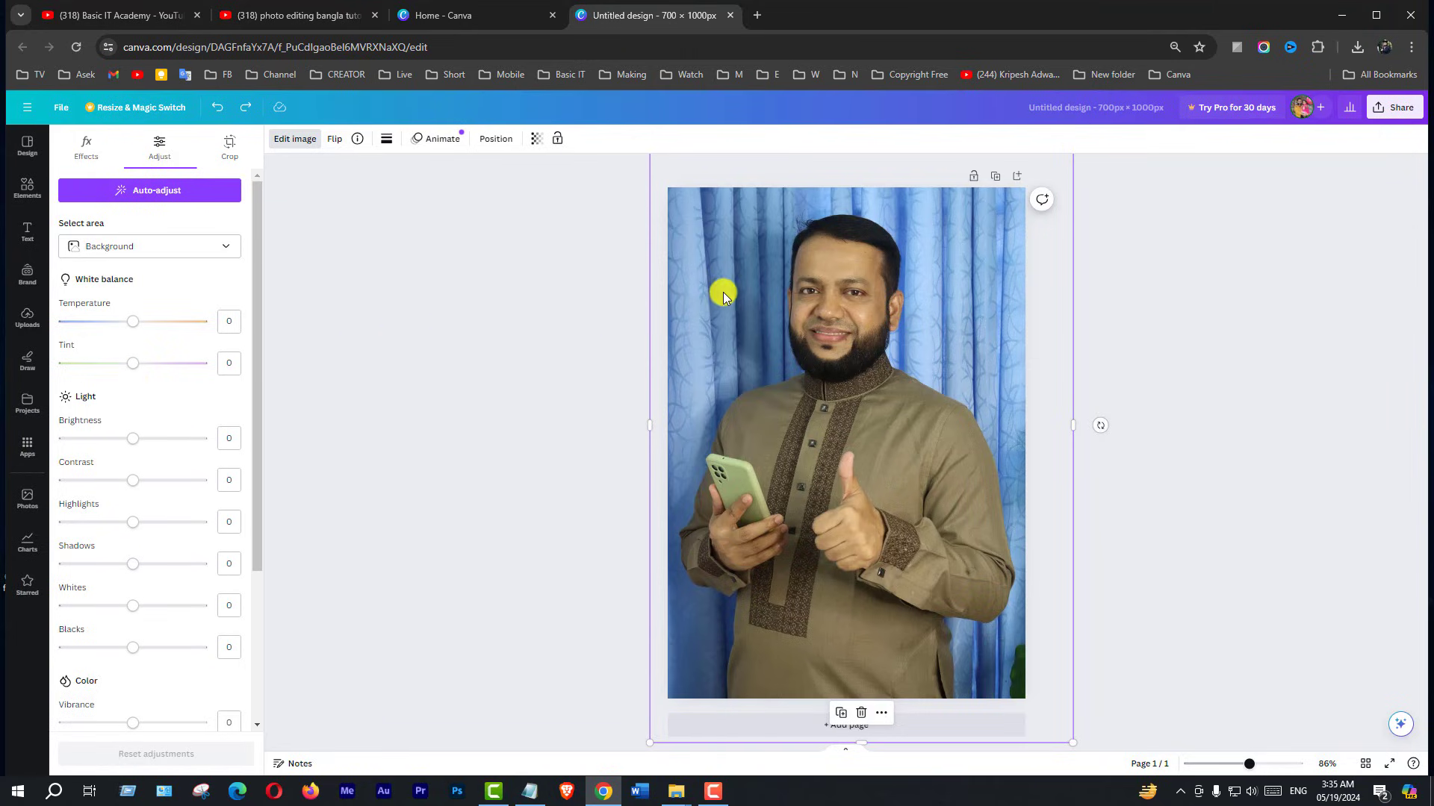
Set the white balance of the photo's background to temperature -51 and tint -16.
{"action": "left_click", "coordinate": [134, 323]}
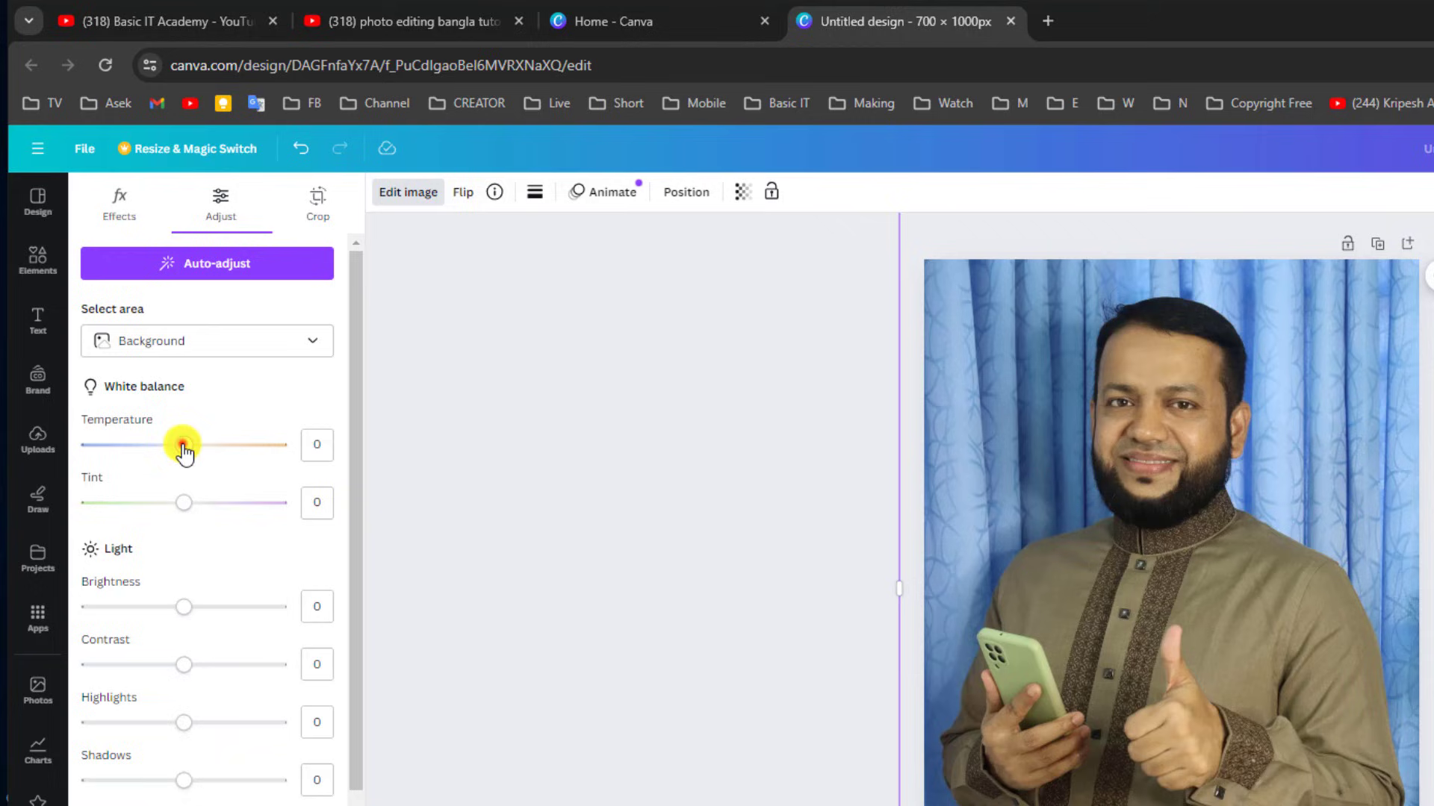
{"action": "left_click_drag", "start_coordinate": [160, 390], "coordinate": [183, 397]}
{"action": "left_click_drag", "start_coordinate": [208, 450], "coordinate": [225, 451]}
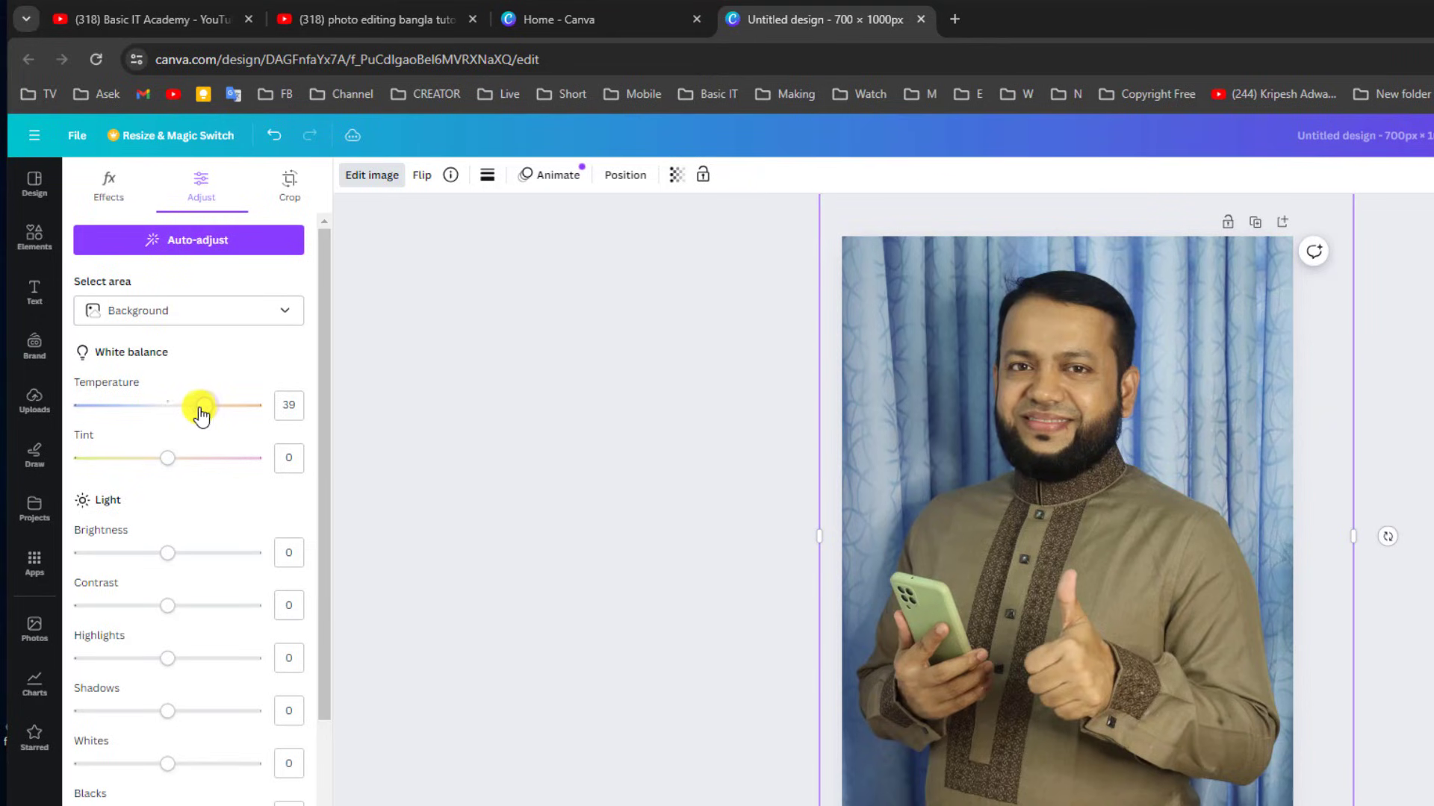
{"action": "left_click_drag", "start_coordinate": [201, 415], "coordinate": [123, 422]}
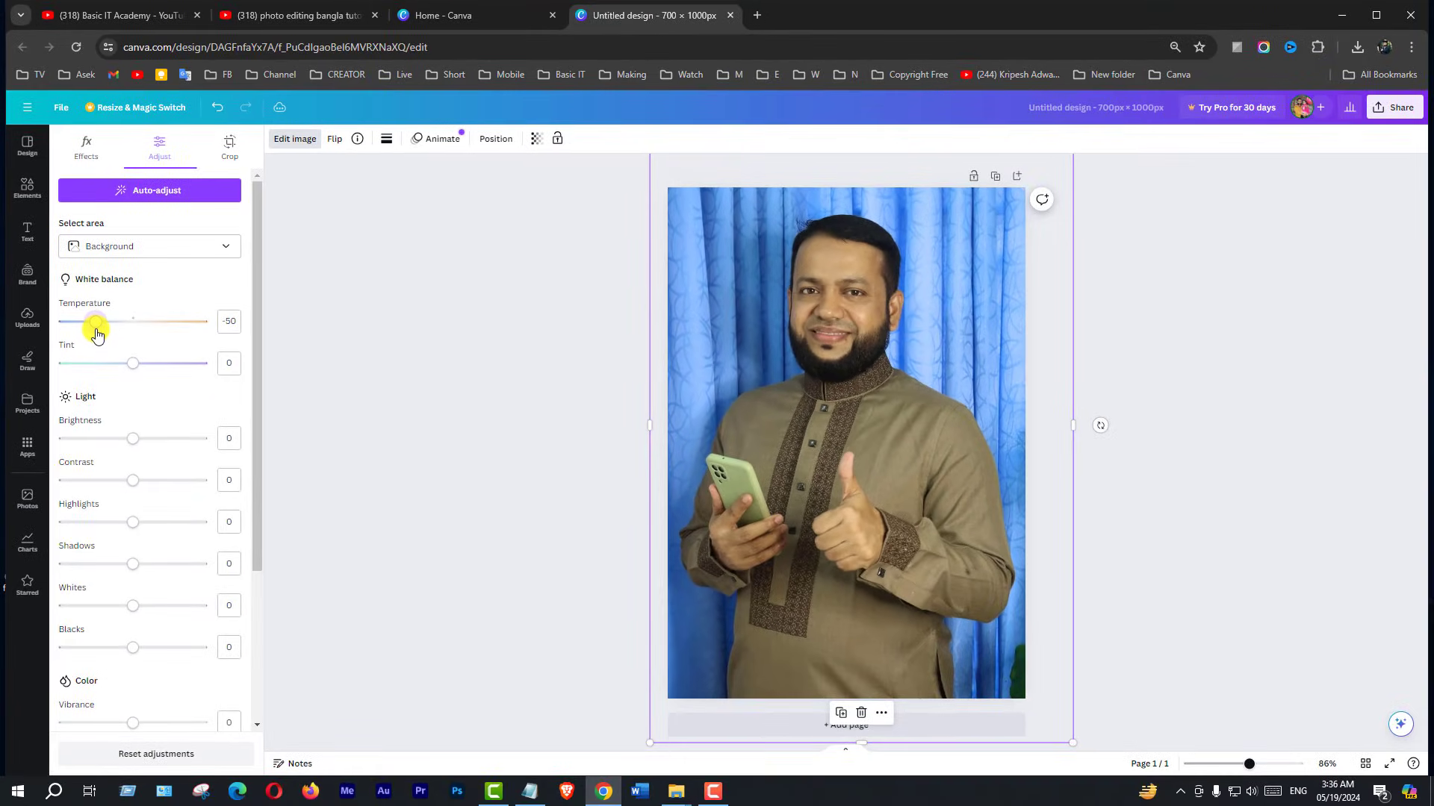
{"action": "mouse_move", "coordinate": [97, 335]}
{"action": "left_mouse_down"}
{"action": "mouse_move", "coordinate": [153, 336]}
{"action": "mouse_move", "coordinate": [95, 340]}
{"action": "left_mouse_up"}
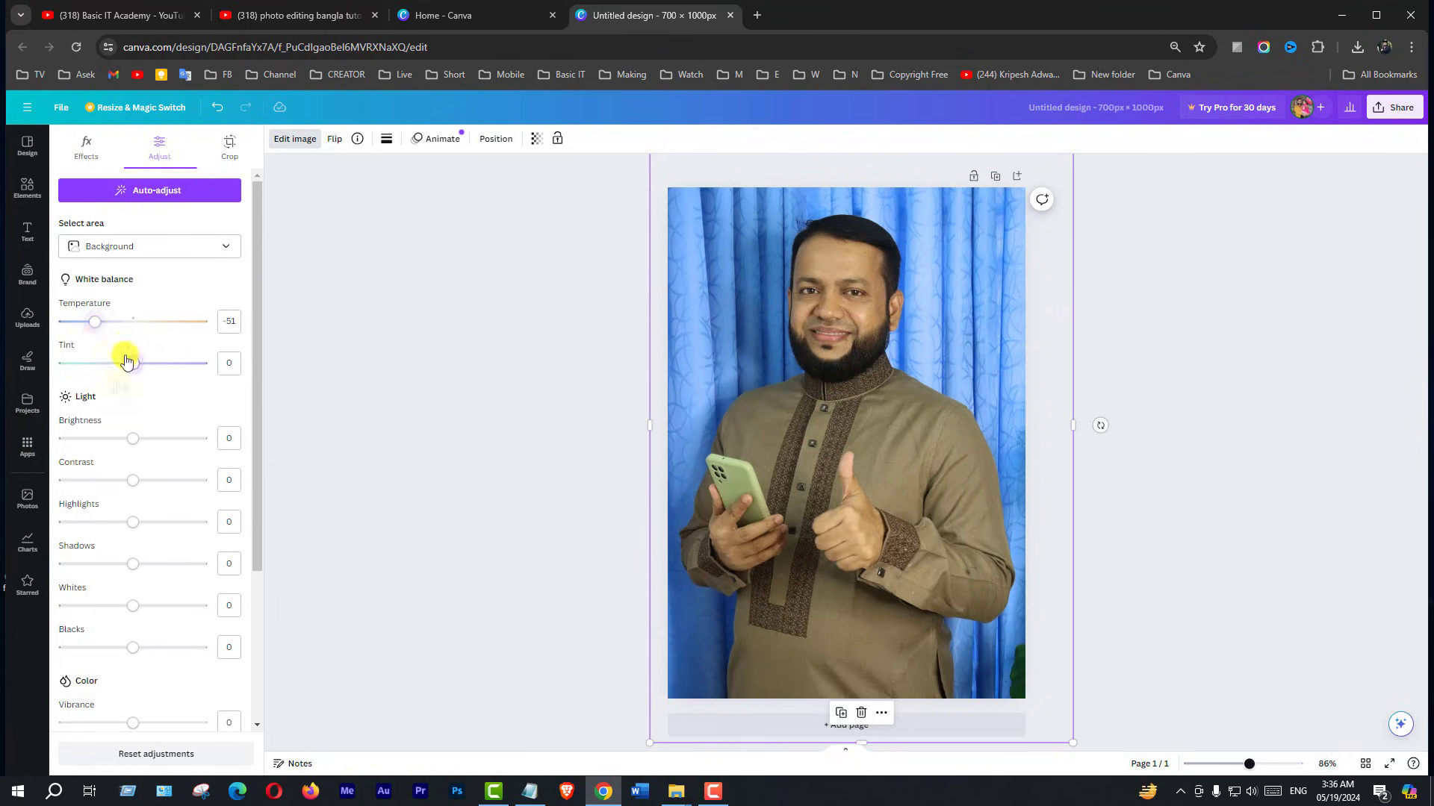
{"action": "left_click_drag", "start_coordinate": [128, 362], "coordinate": [152, 369]}
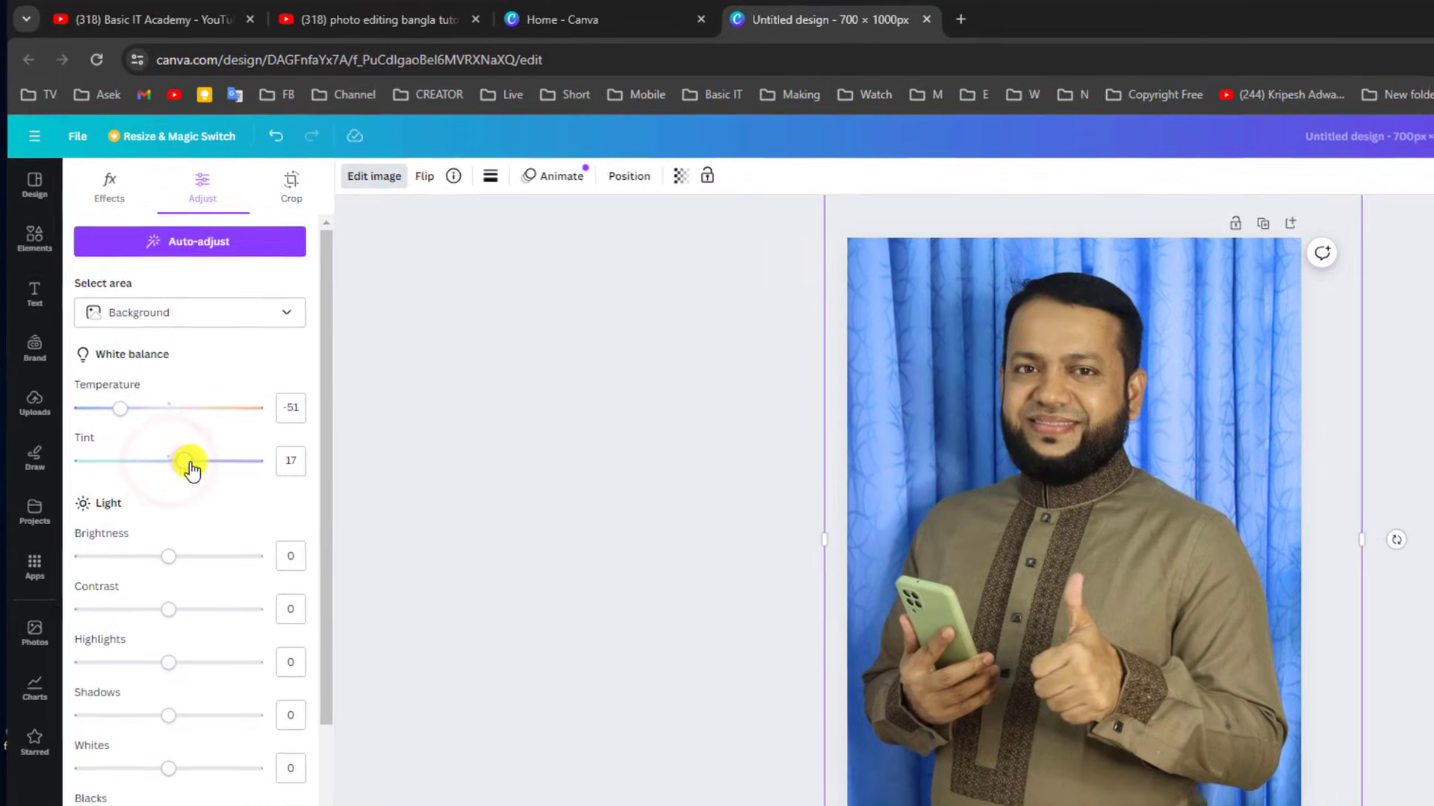
{"action": "left_click_drag", "start_coordinate": [192, 468], "coordinate": [156, 498]}
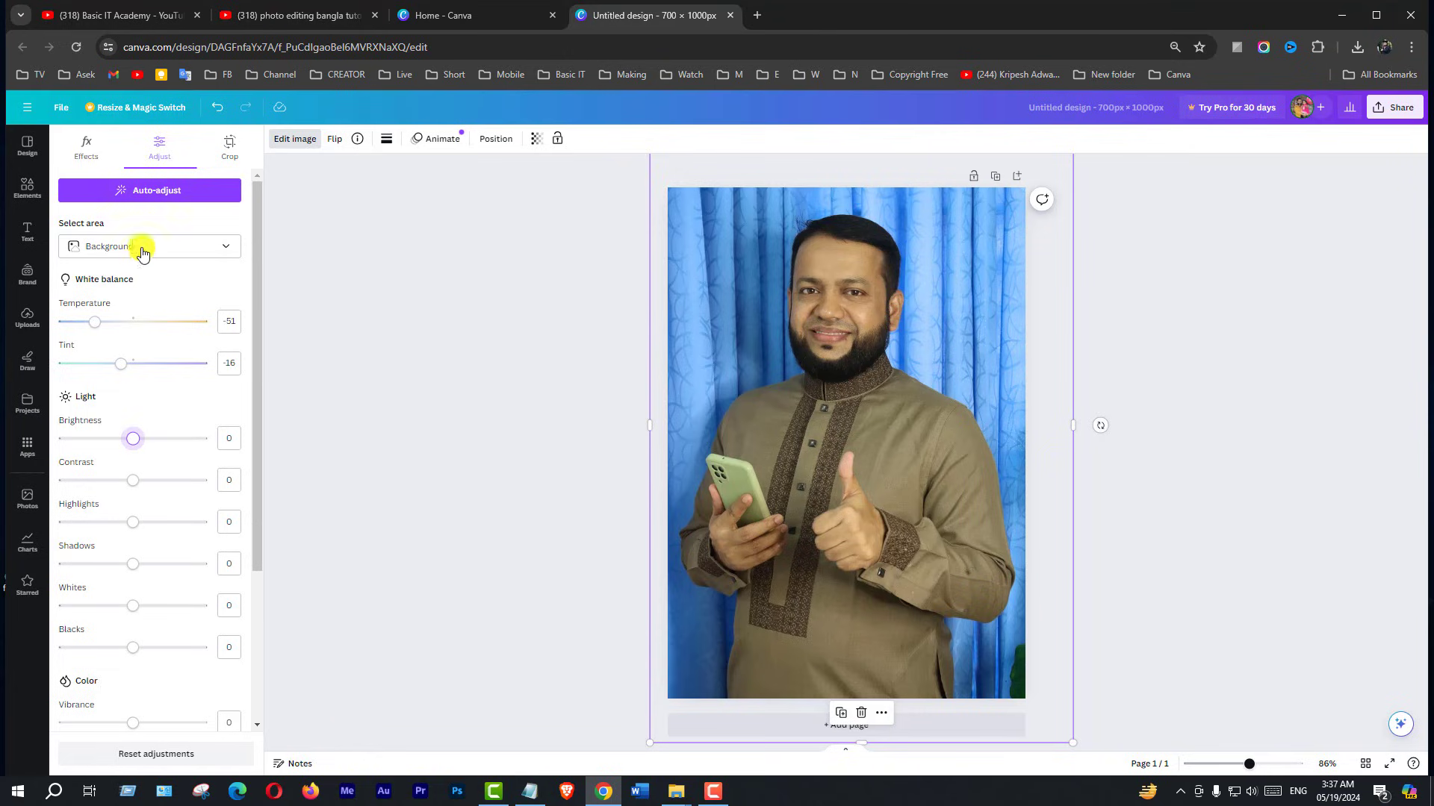
Switch the adjusted area to Foreground and set its white balance to temperature 16 and tint 12.
{"action": "left_click", "coordinate": [218, 249]}
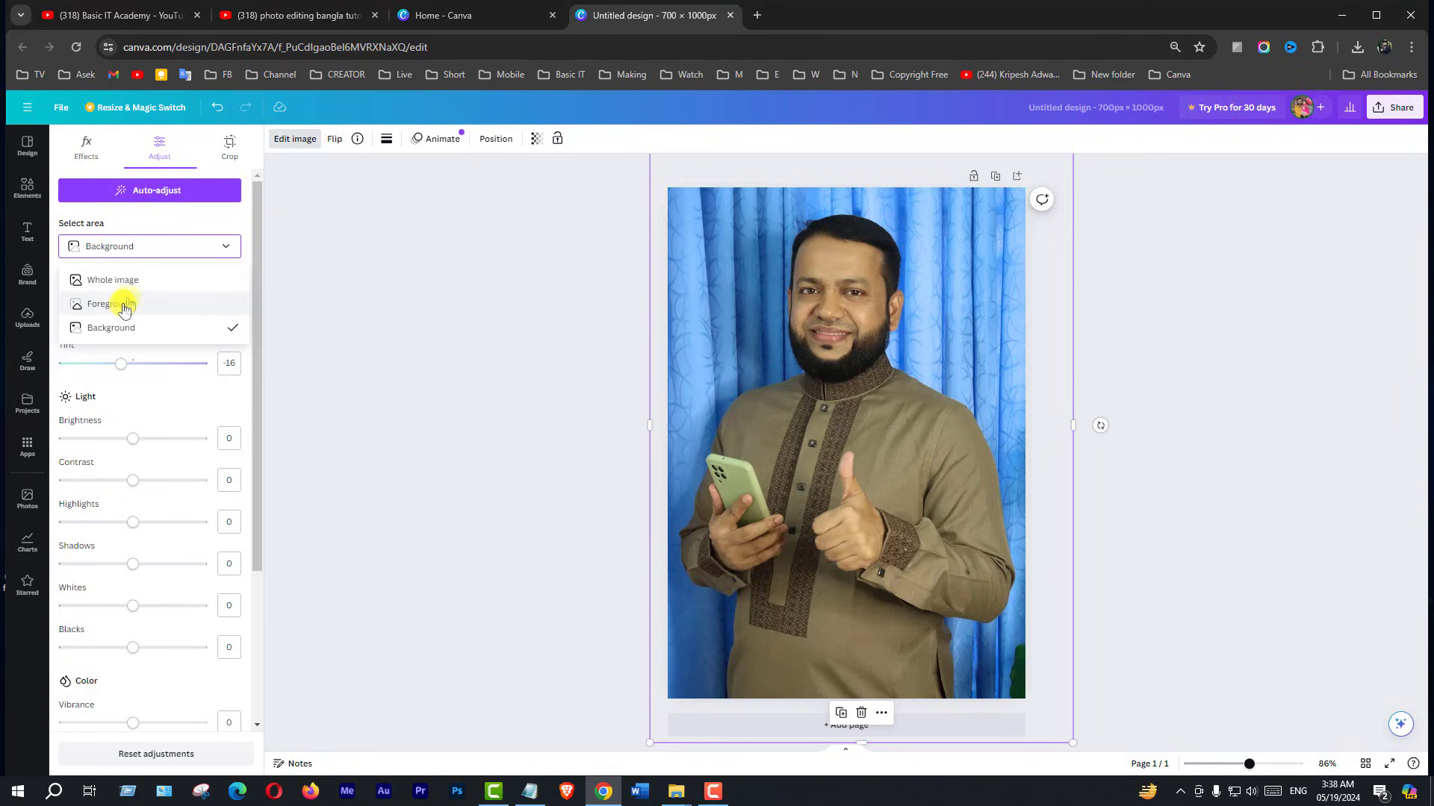
{"action": "left_click", "coordinate": [121, 306]}
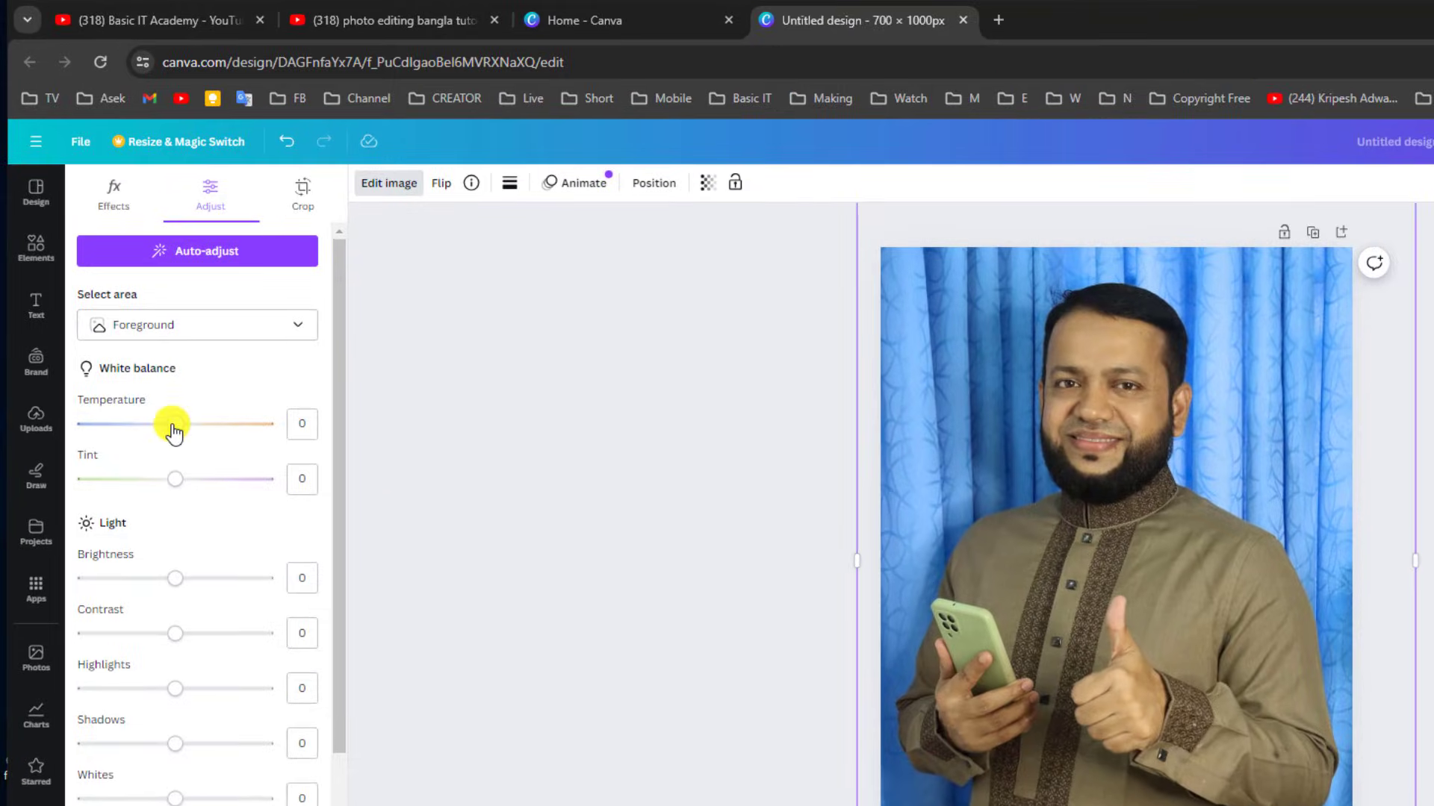
{"action": "mouse_move", "coordinate": [172, 432]}
{"action": "left_mouse_down"}
{"action": "mouse_move", "coordinate": [144, 432]}
{"action": "mouse_move", "coordinate": [193, 430]}
{"action": "left_mouse_up"}
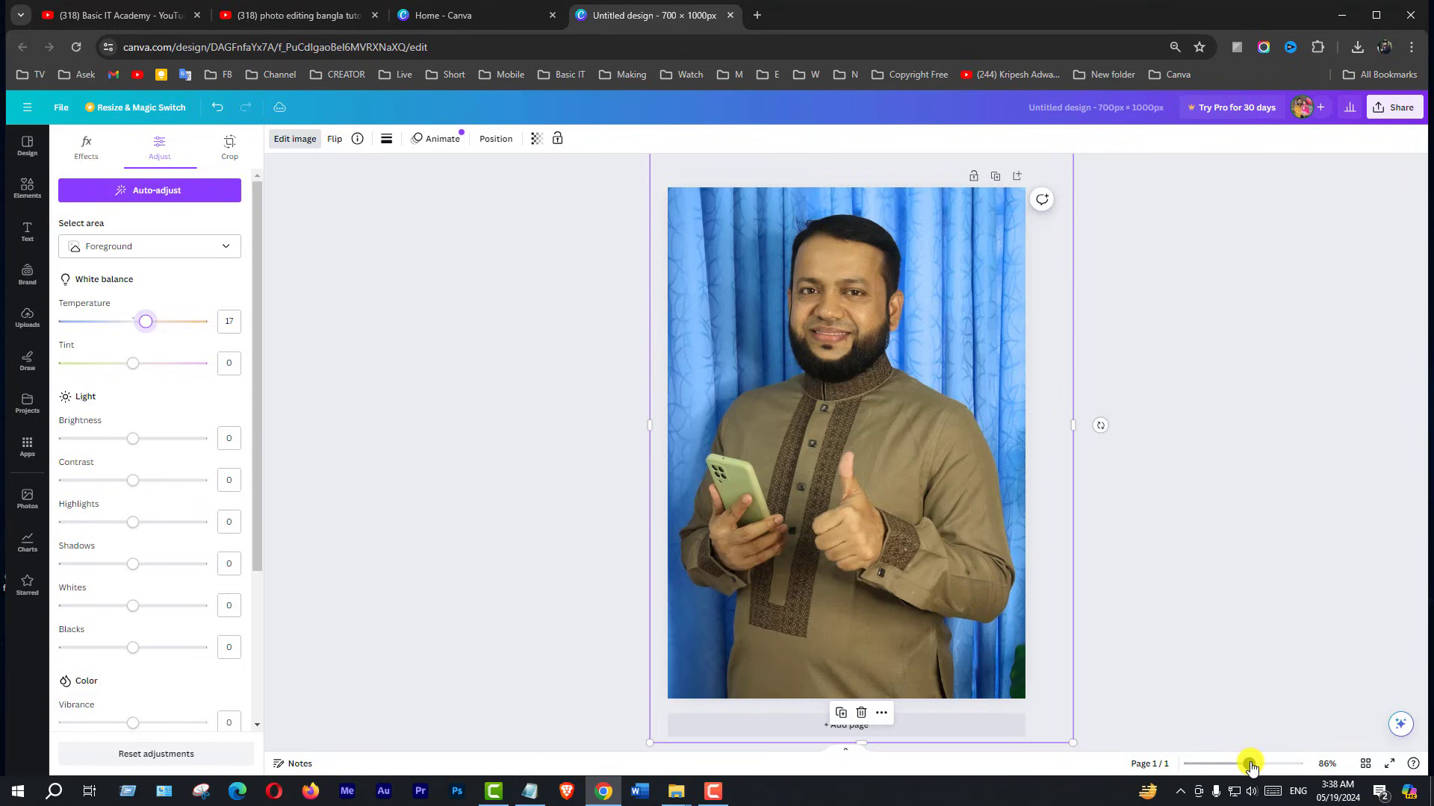
{"action": "left_click_drag", "start_coordinate": [1250, 766], "coordinate": [1261, 768]}
{"action": "scroll", "coordinate": [1213, 665], "scroll_direction": "up", "scroll_amount": 1}
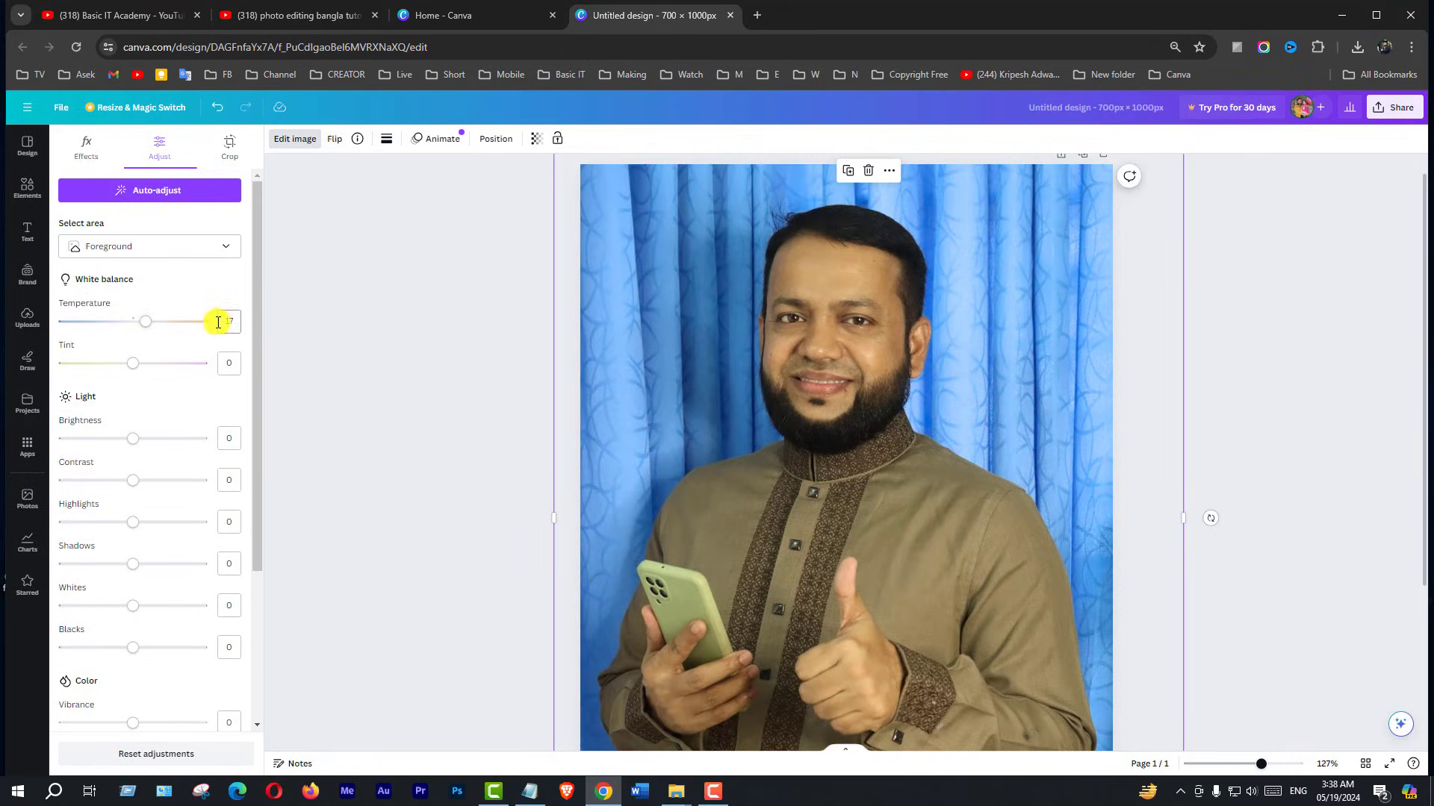
{"action": "left_click_drag", "start_coordinate": [146, 321], "coordinate": [143, 375]}
Set the foreground's brightness to 8 and contrast to 10.
{"action": "left_click", "coordinate": [133, 440]}
{"action": "mouse_move", "coordinate": [133, 440]}
{"action": "left_mouse_down"}
{"action": "mouse_move", "coordinate": [146, 446]}
{"action": "mouse_move", "coordinate": [119, 448]}
{"action": "mouse_move", "coordinate": [138, 456]}
{"action": "left_mouse_up"}
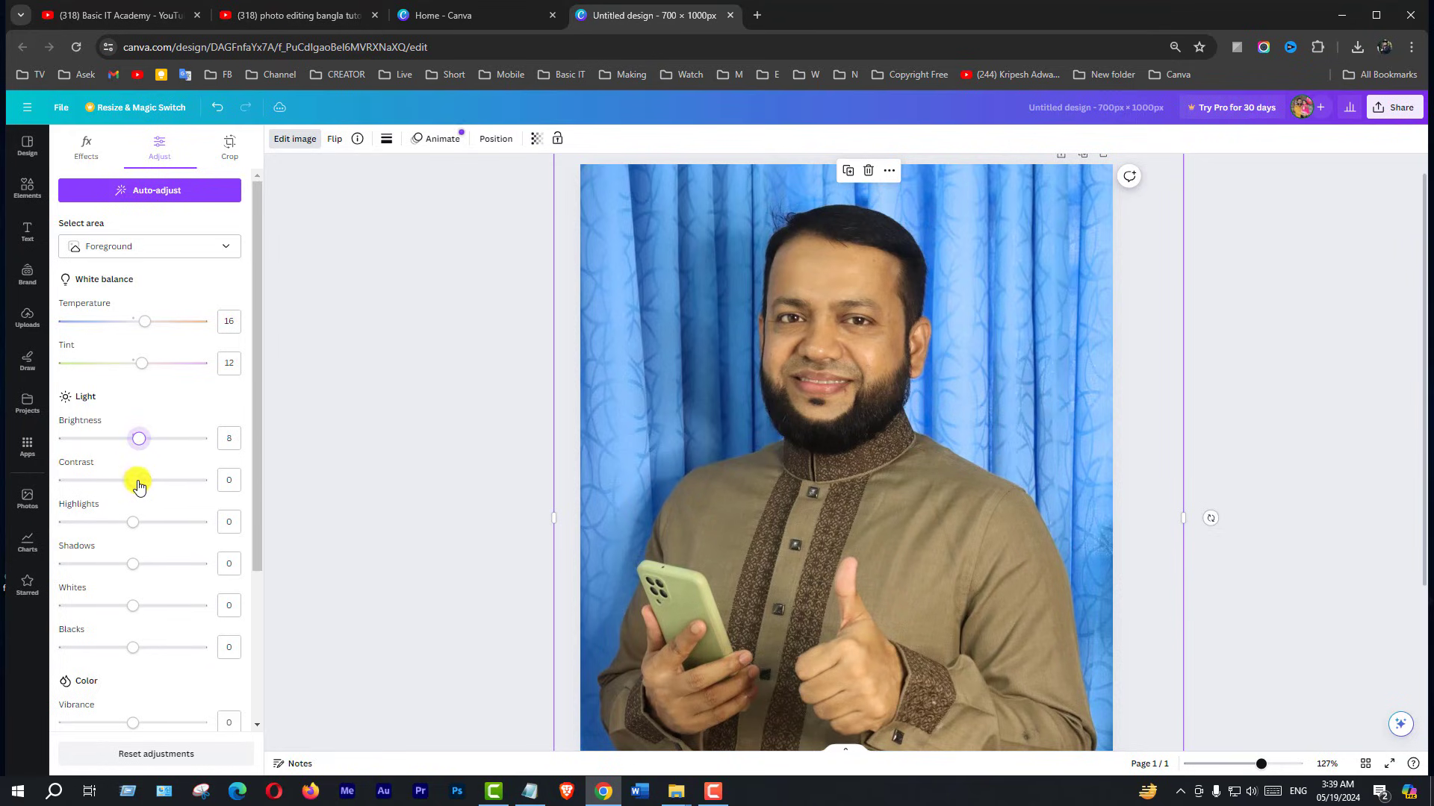
{"action": "left_click_drag", "start_coordinate": [136, 484], "coordinate": [143, 500]}
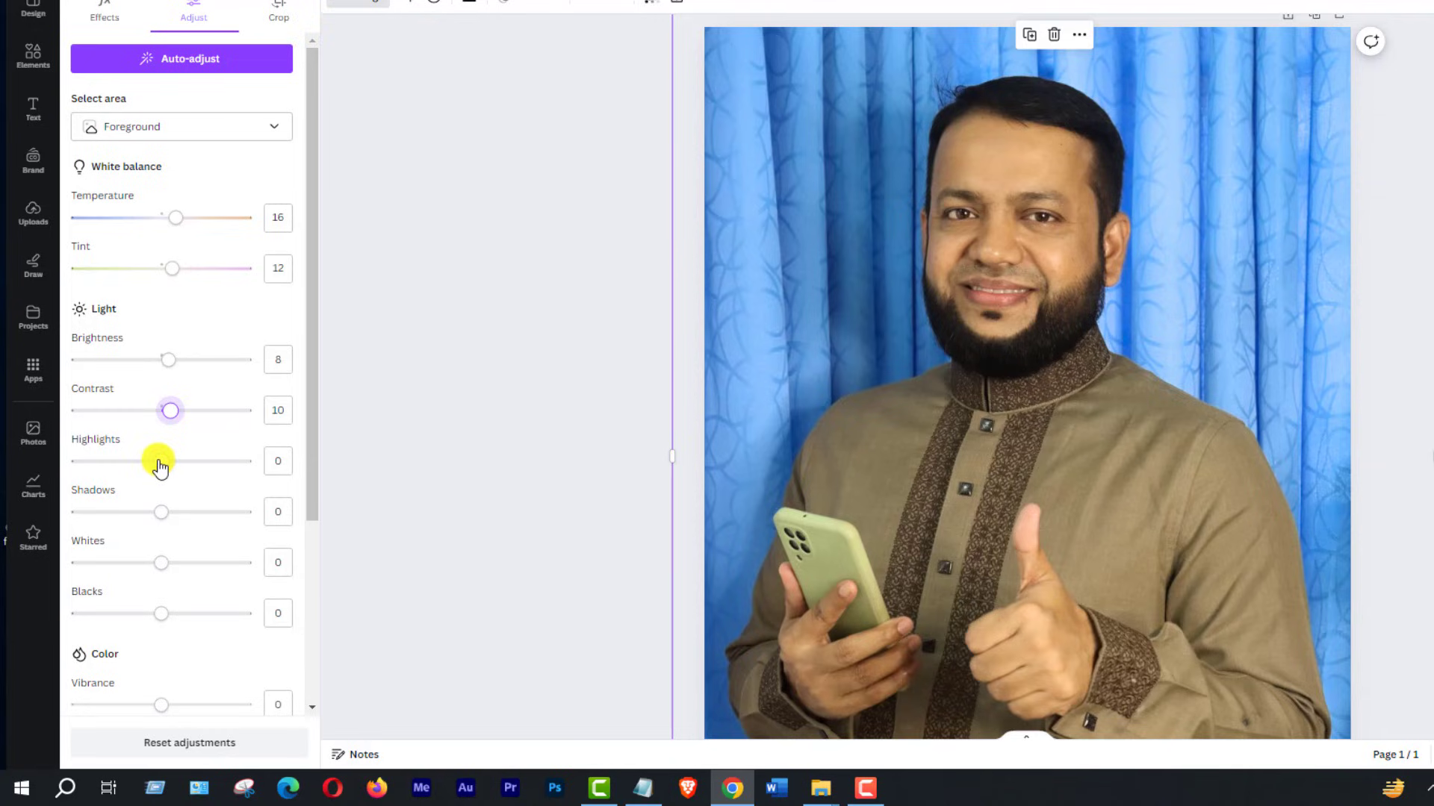
Set the foreground's highlights to -4 and shadows to 20.
{"action": "mouse_move", "coordinate": [158, 463]}
{"action": "left_mouse_down"}
{"action": "mouse_move", "coordinate": [186, 464]}
{"action": "mouse_move", "coordinate": [147, 481]}
{"action": "mouse_move", "coordinate": [166, 480]}
{"action": "left_mouse_up"}
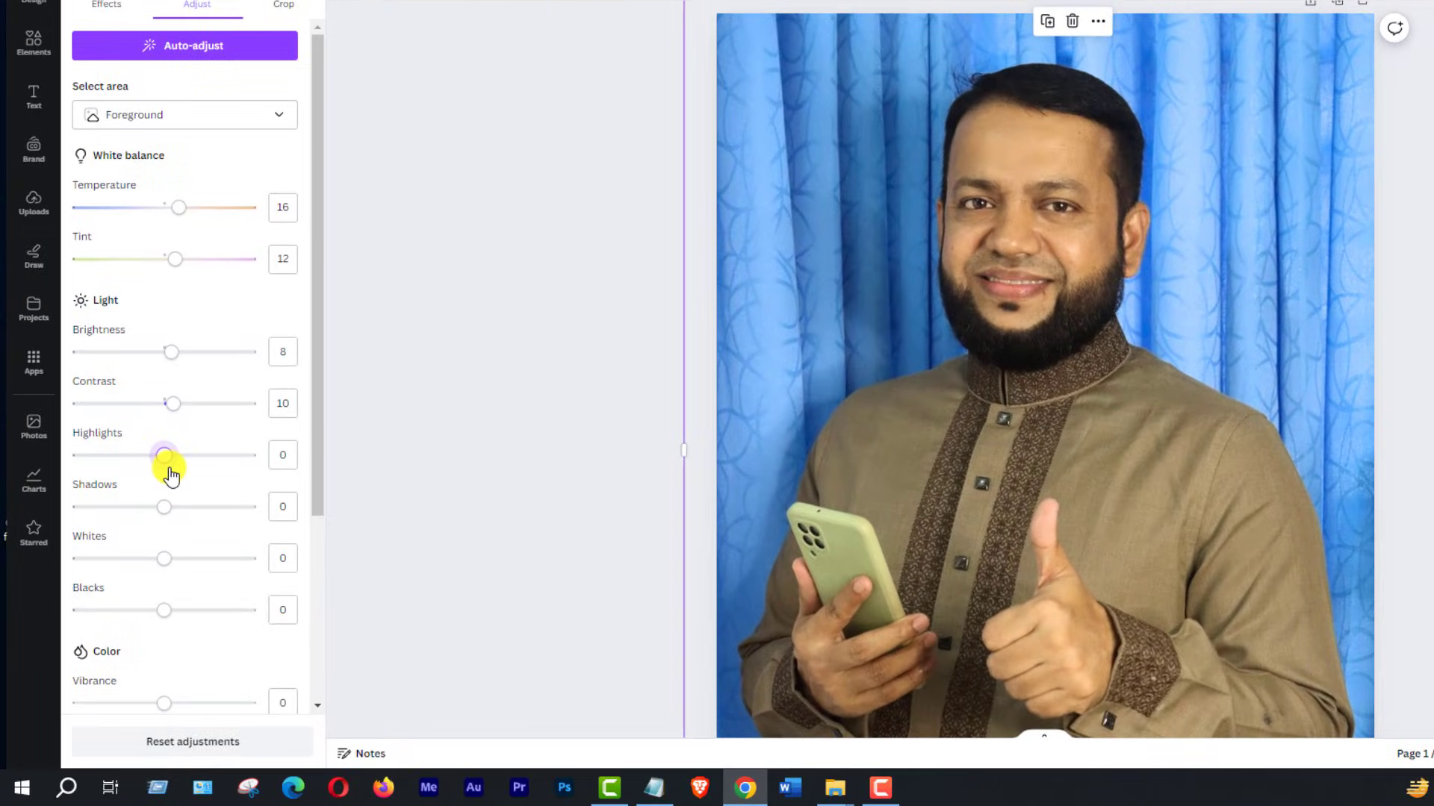
{"action": "left_click_drag", "start_coordinate": [169, 470], "coordinate": [161, 473]}
{"action": "mouse_move", "coordinate": [170, 513]}
{"action": "left_mouse_down"}
{"action": "mouse_move", "coordinate": [182, 519]}
{"action": "mouse_move", "coordinate": [137, 527]}
{"action": "mouse_move", "coordinate": [186, 525]}
{"action": "left_mouse_up"}
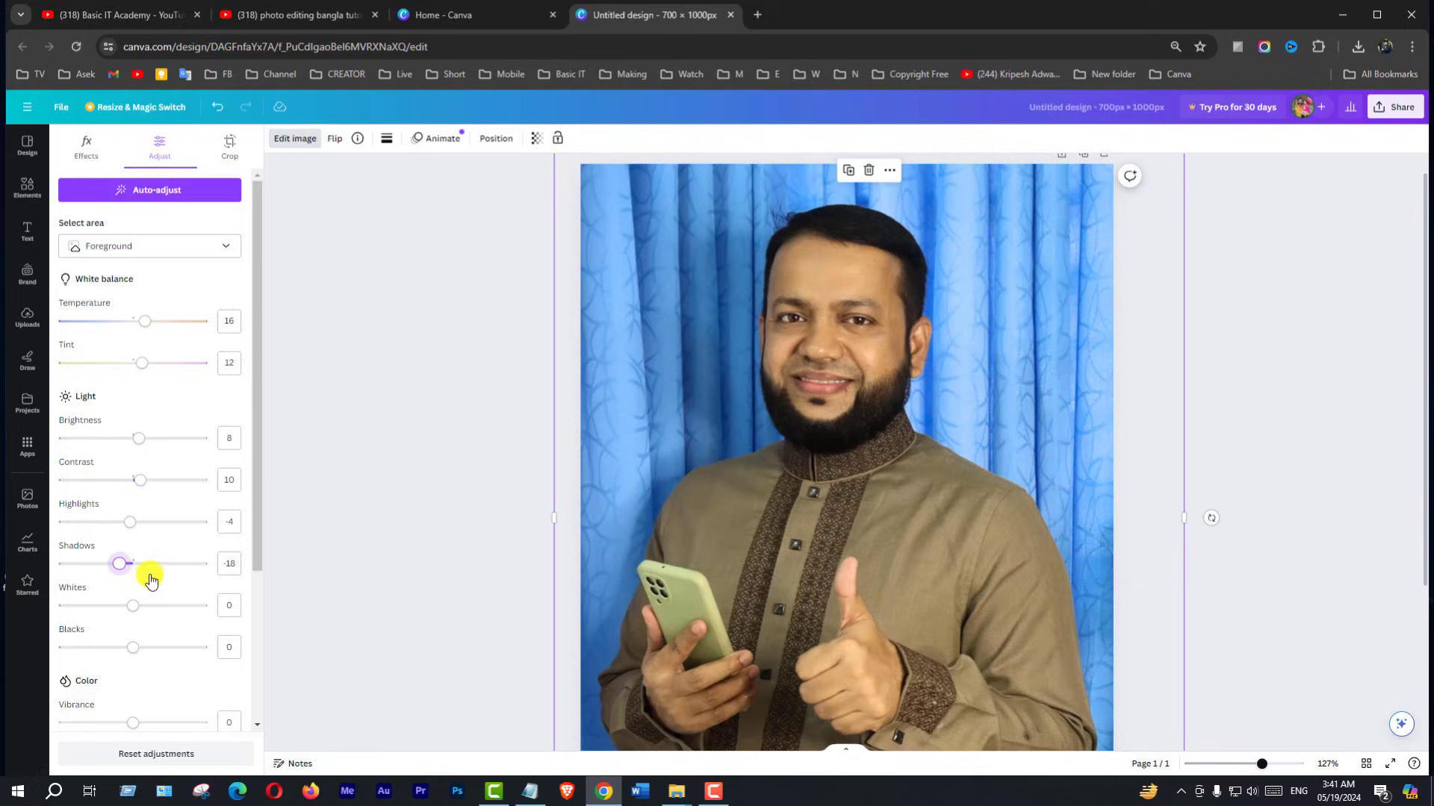
{"action": "mouse_move", "coordinate": [151, 580]}
{"action": "left_mouse_down"}
{"action": "mouse_move", "coordinate": [114, 579]}
{"action": "mouse_move", "coordinate": [182, 577]}
{"action": "mouse_move", "coordinate": [119, 581]}
{"action": "mouse_move", "coordinate": [149, 593]}
{"action": "left_mouse_up"}
Set the foreground's whites to 7 and blacks to 5.
{"action": "scroll", "coordinate": [159, 523], "scroll_direction": "down", "scroll_amount": 2}
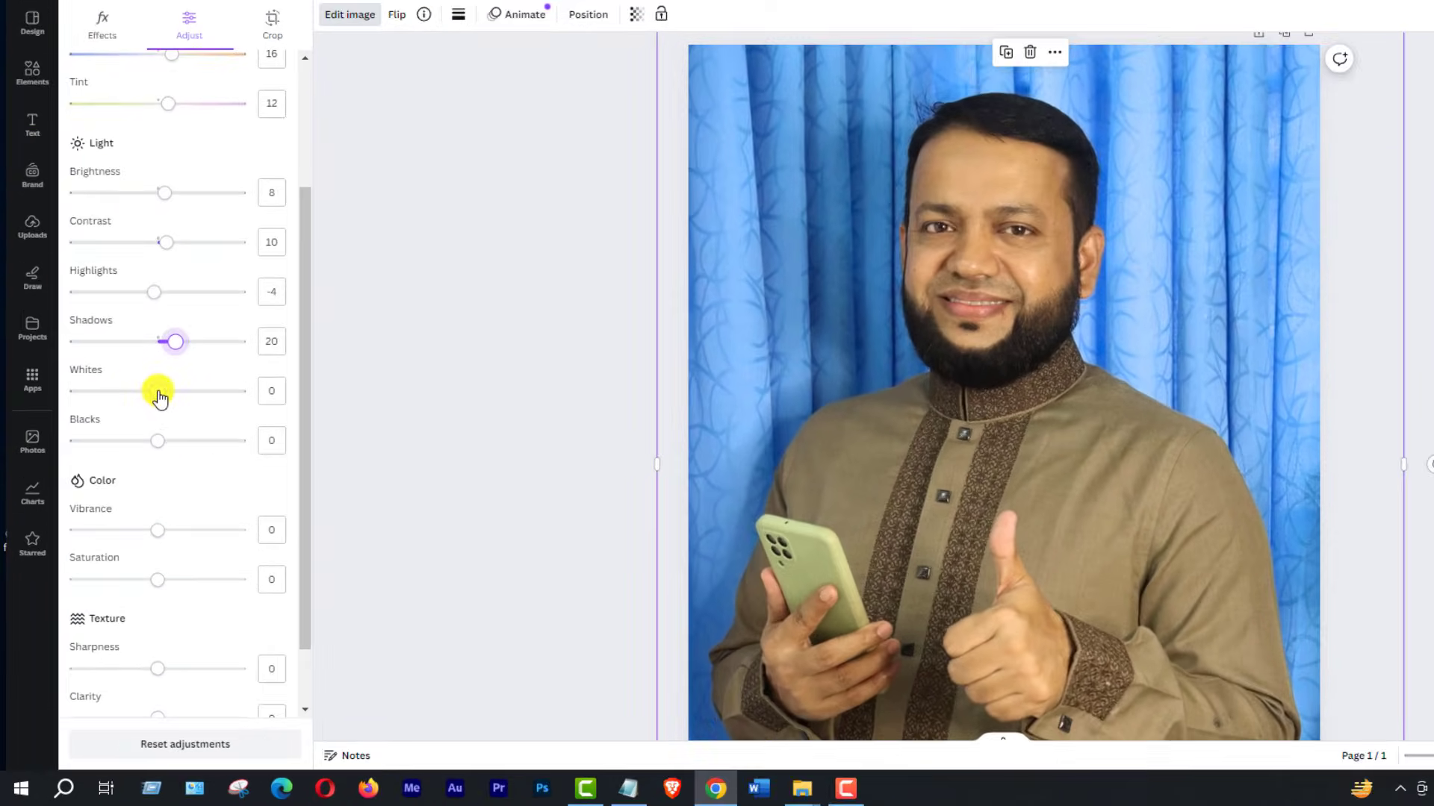
{"action": "left_click_drag", "start_coordinate": [132, 458], "coordinate": [135, 462]}
{"action": "mouse_move", "coordinate": [165, 387]}
{"action": "left_mouse_down"}
{"action": "mouse_move", "coordinate": [185, 388]}
{"action": "mouse_move", "coordinate": [171, 396]}
{"action": "left_mouse_up"}
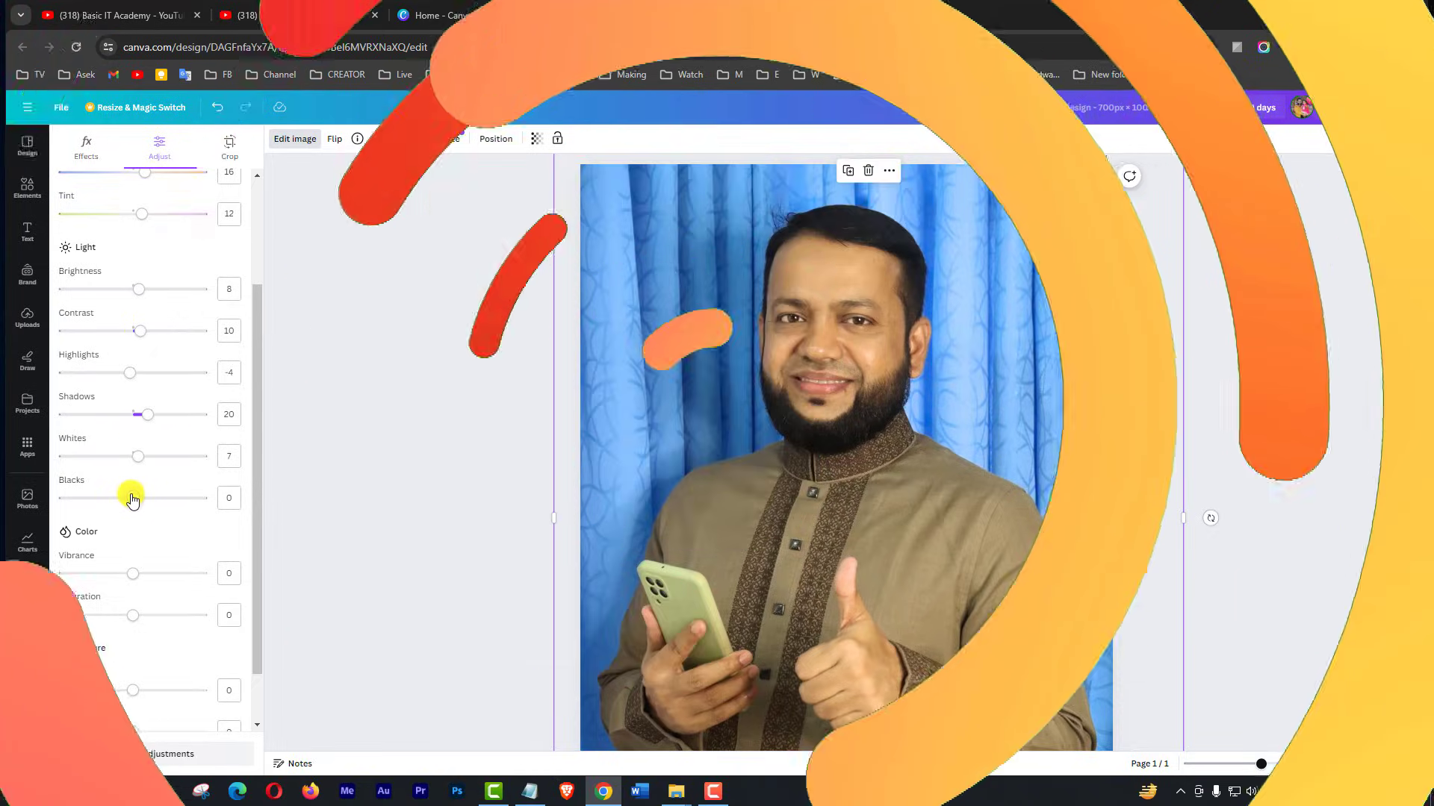
{"action": "left_click", "coordinate": [127, 496]}
{"action": "left_click_drag", "start_coordinate": [133, 433], "coordinate": [194, 436]}
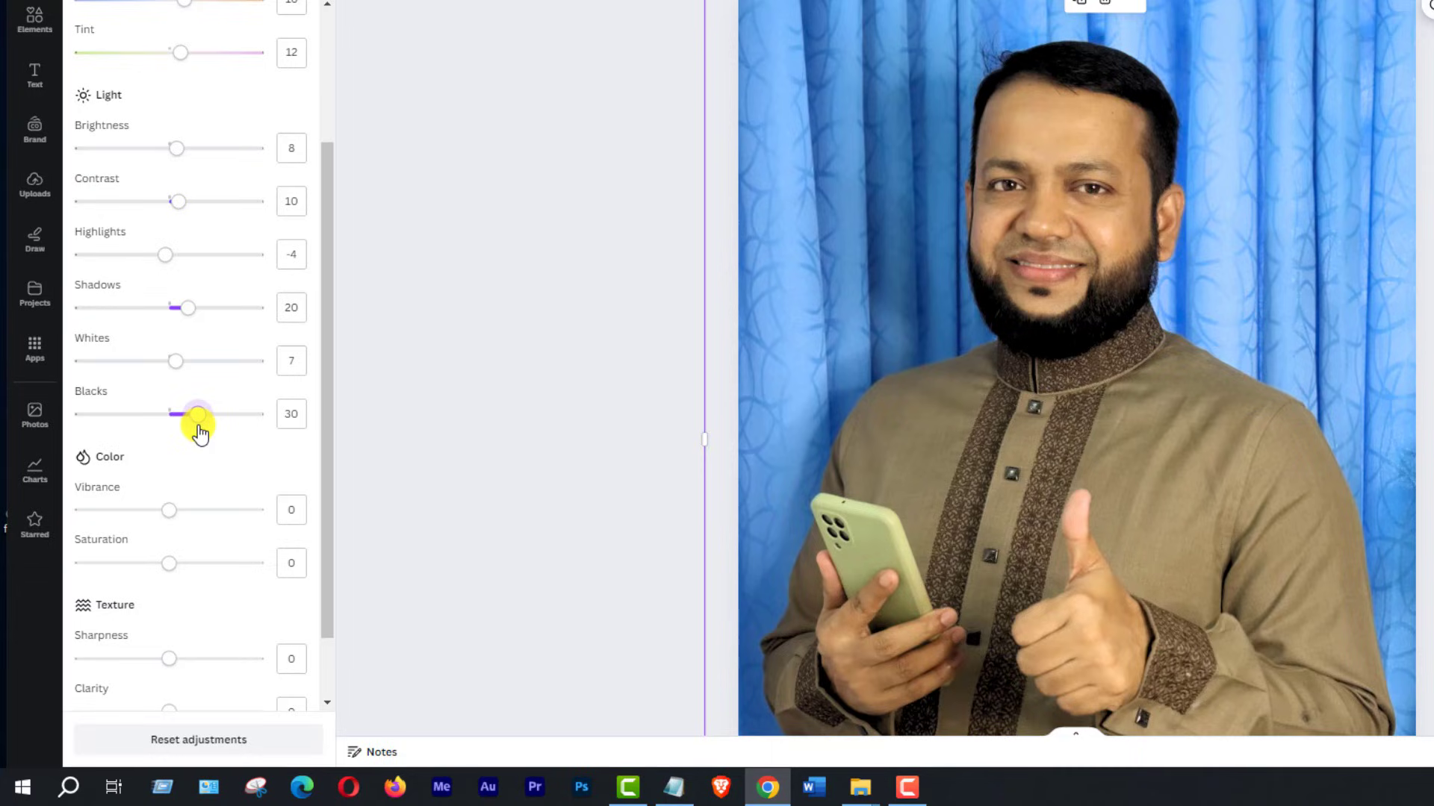
{"action": "left_click_drag", "start_coordinate": [200, 433], "coordinate": [177, 440]}
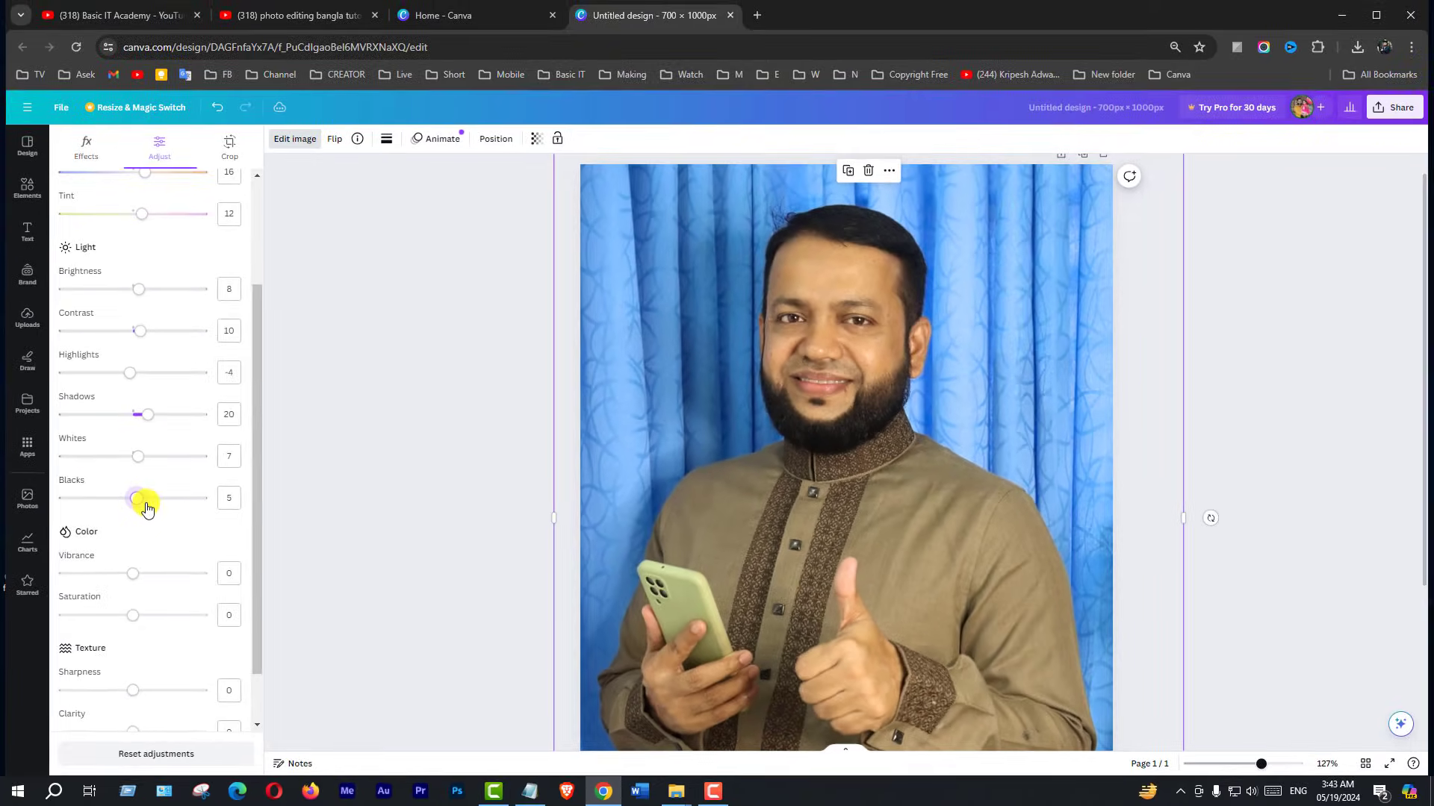
Set both the vibrance and the saturation of the foreground to 7.
{"action": "scroll", "coordinate": [146, 508], "scroll_direction": "down", "scroll_amount": 2}
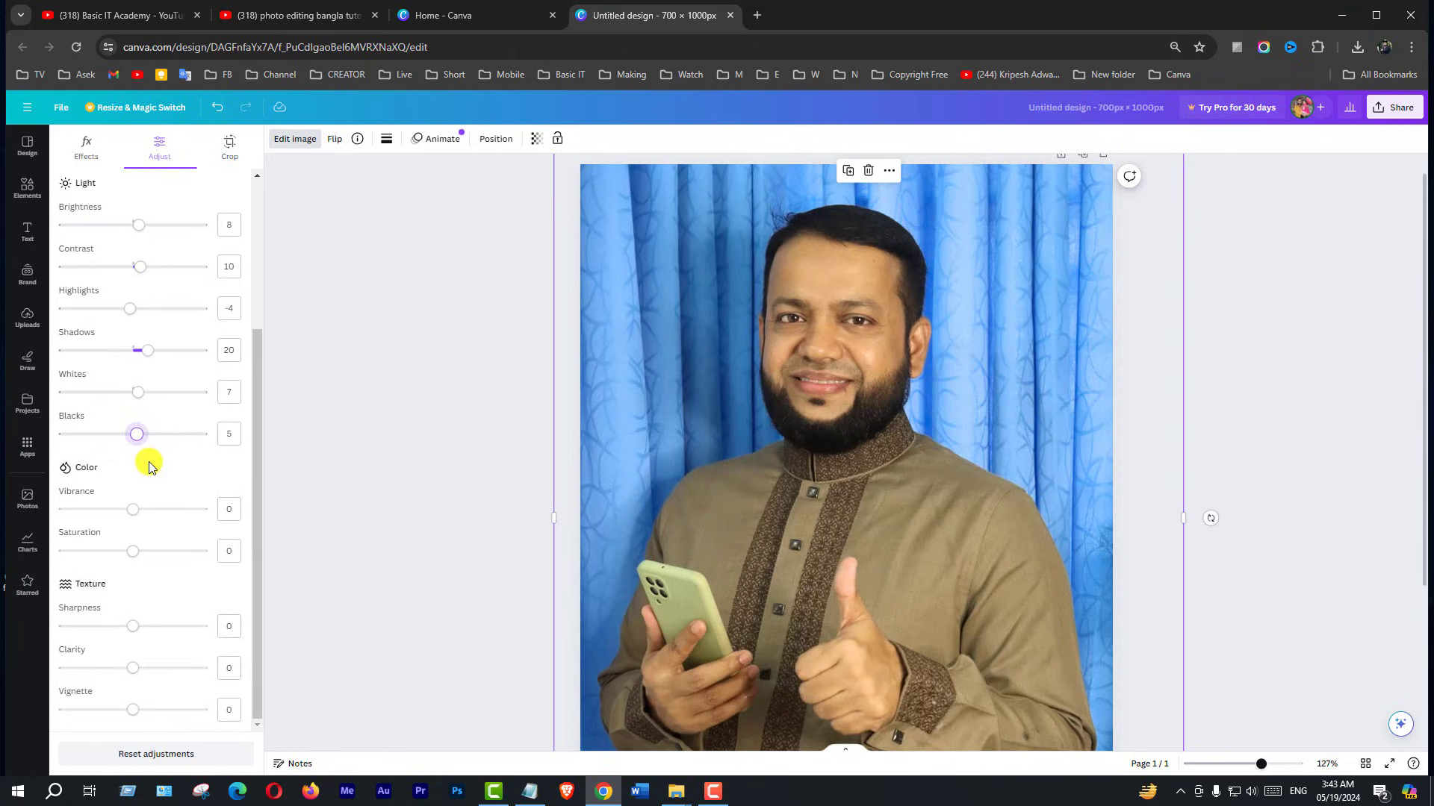
{"action": "left_click", "coordinate": [122, 520]}
{"action": "left_click_drag", "start_coordinate": [121, 519], "coordinate": [182, 524]}
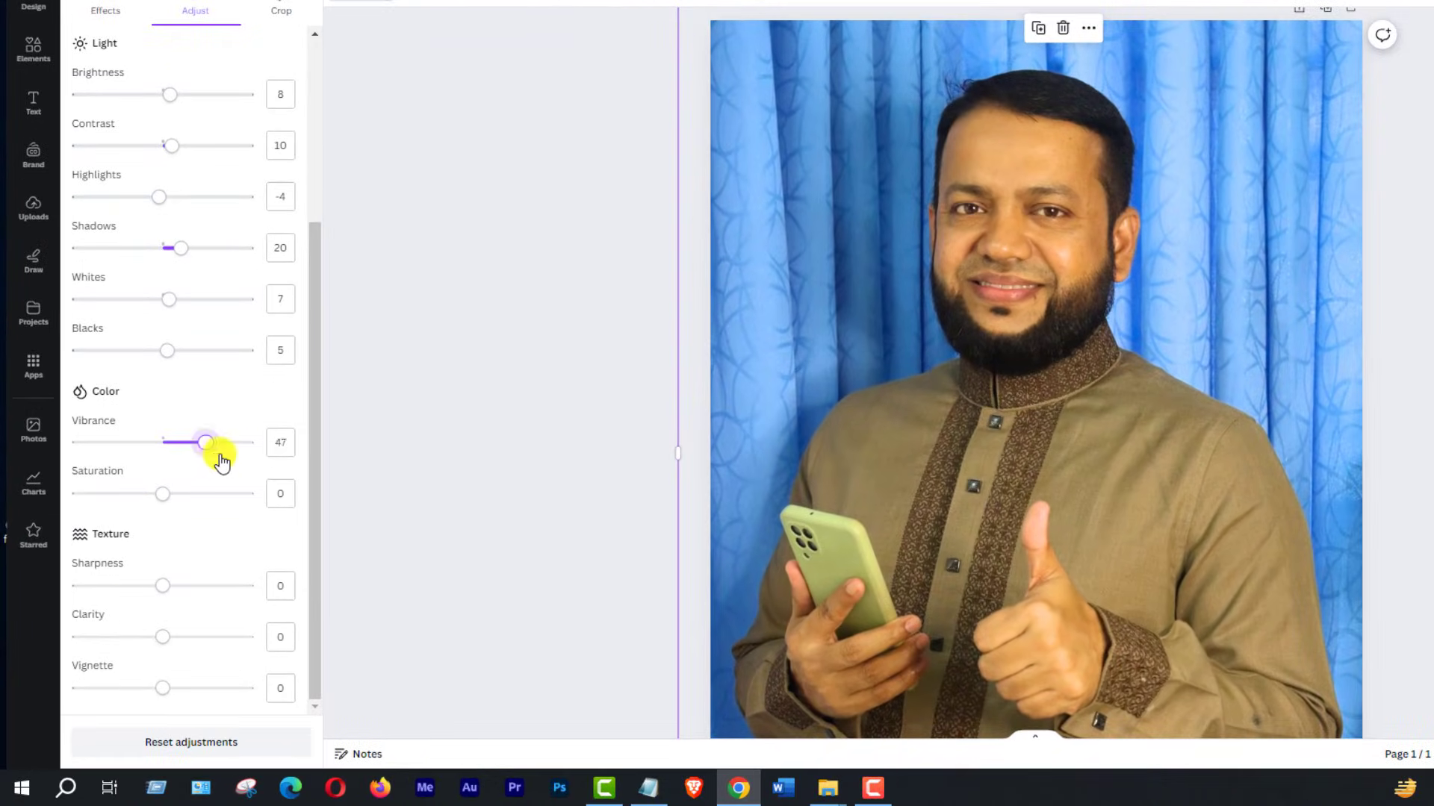
{"action": "left_click_drag", "start_coordinate": [221, 463], "coordinate": [171, 485]}
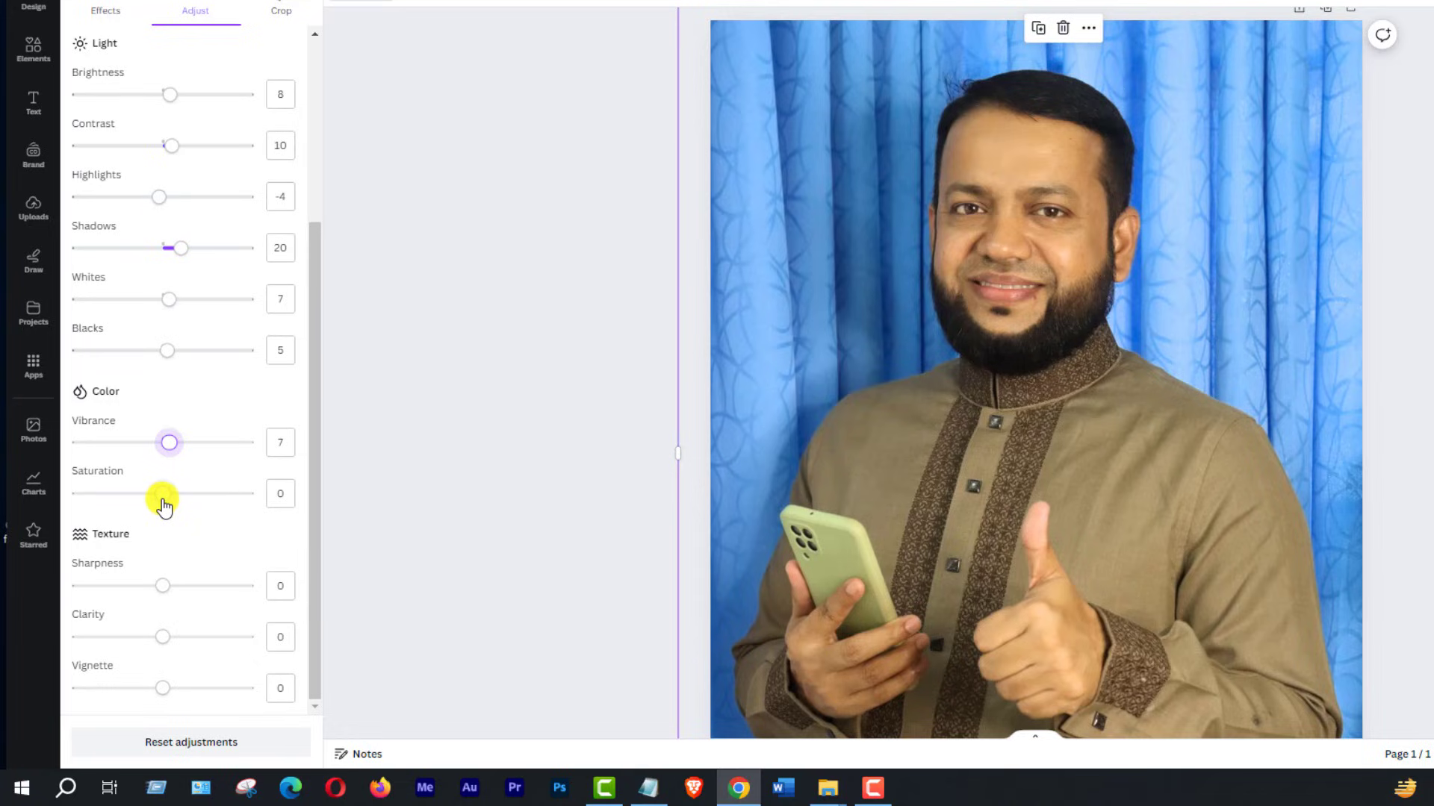
{"action": "mouse_move", "coordinate": [161, 494]}
{"action": "left_mouse_down"}
{"action": "mouse_move", "coordinate": [124, 508]}
{"action": "mouse_move", "coordinate": [224, 503]}
{"action": "mouse_move", "coordinate": [141, 513]}
{"action": "mouse_move", "coordinate": [224, 515]}
{"action": "mouse_move", "coordinate": [105, 507]}
{"action": "mouse_move", "coordinate": [166, 516]}
{"action": "left_mouse_up"}
{"action": "left_click_drag", "start_coordinate": [171, 517], "coordinate": [170, 520]}
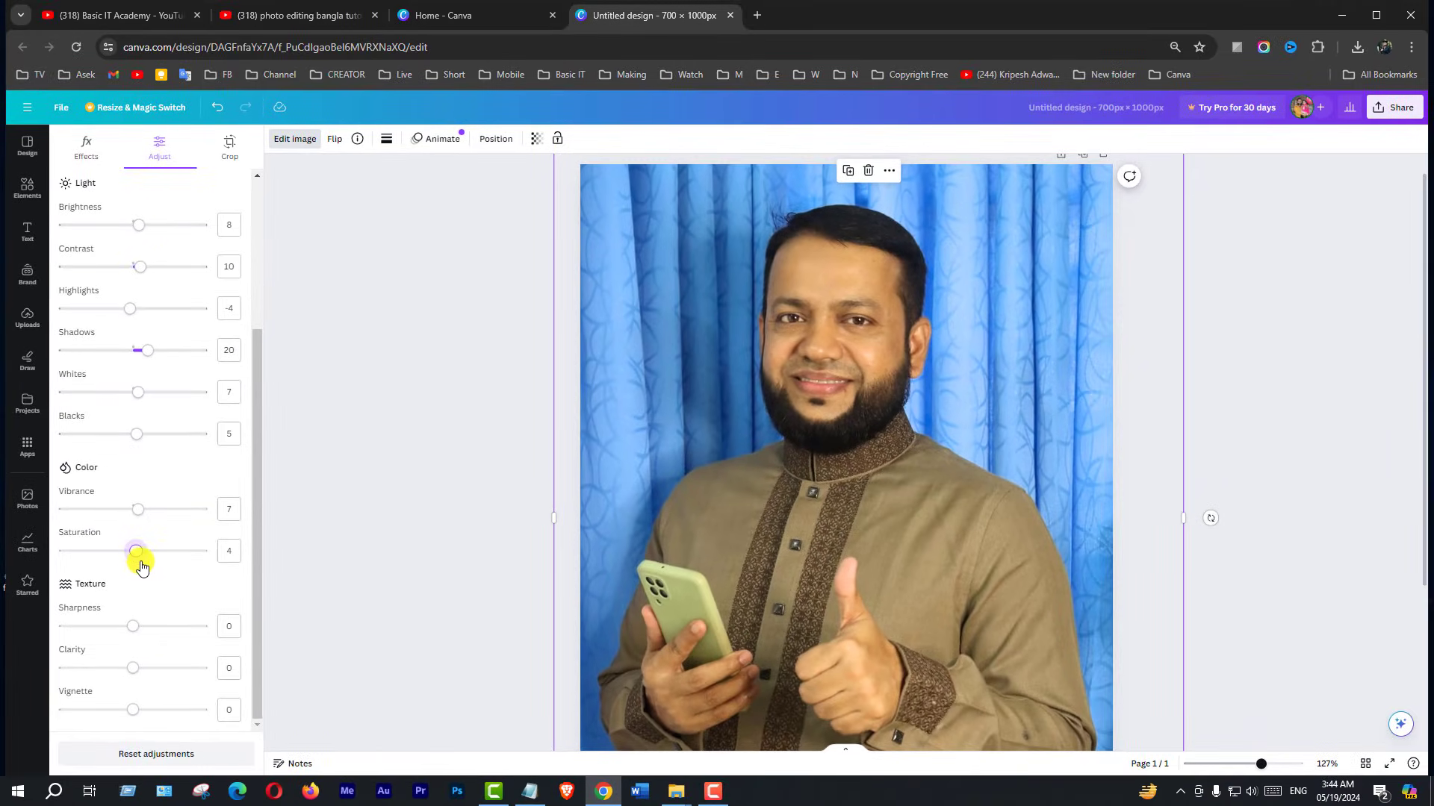
{"action": "mouse_move", "coordinate": [134, 554]}
{"action": "left_mouse_down"}
{"action": "mouse_move", "coordinate": [169, 554]}
{"action": "mouse_move", "coordinate": [140, 572]}
{"action": "left_mouse_up"}
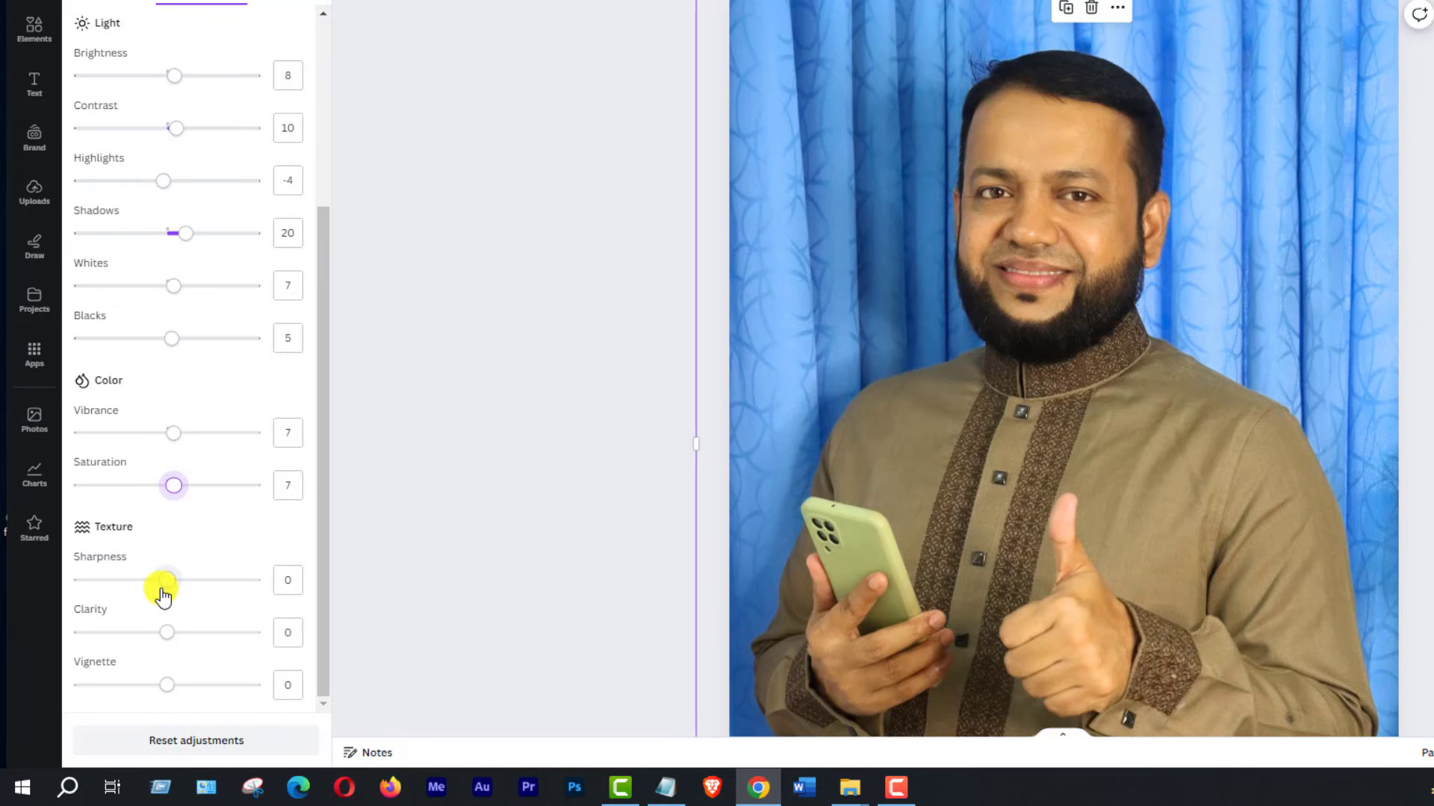
Set the foreground's texture values to sharpness 3, clarity 6 and vignette 0.
{"action": "mouse_move", "coordinate": [169, 584]}
{"action": "left_mouse_down"}
{"action": "mouse_move", "coordinate": [193, 588]}
{"action": "mouse_move", "coordinate": [153, 591]}
{"action": "mouse_move", "coordinate": [177, 591]}
{"action": "left_mouse_up"}
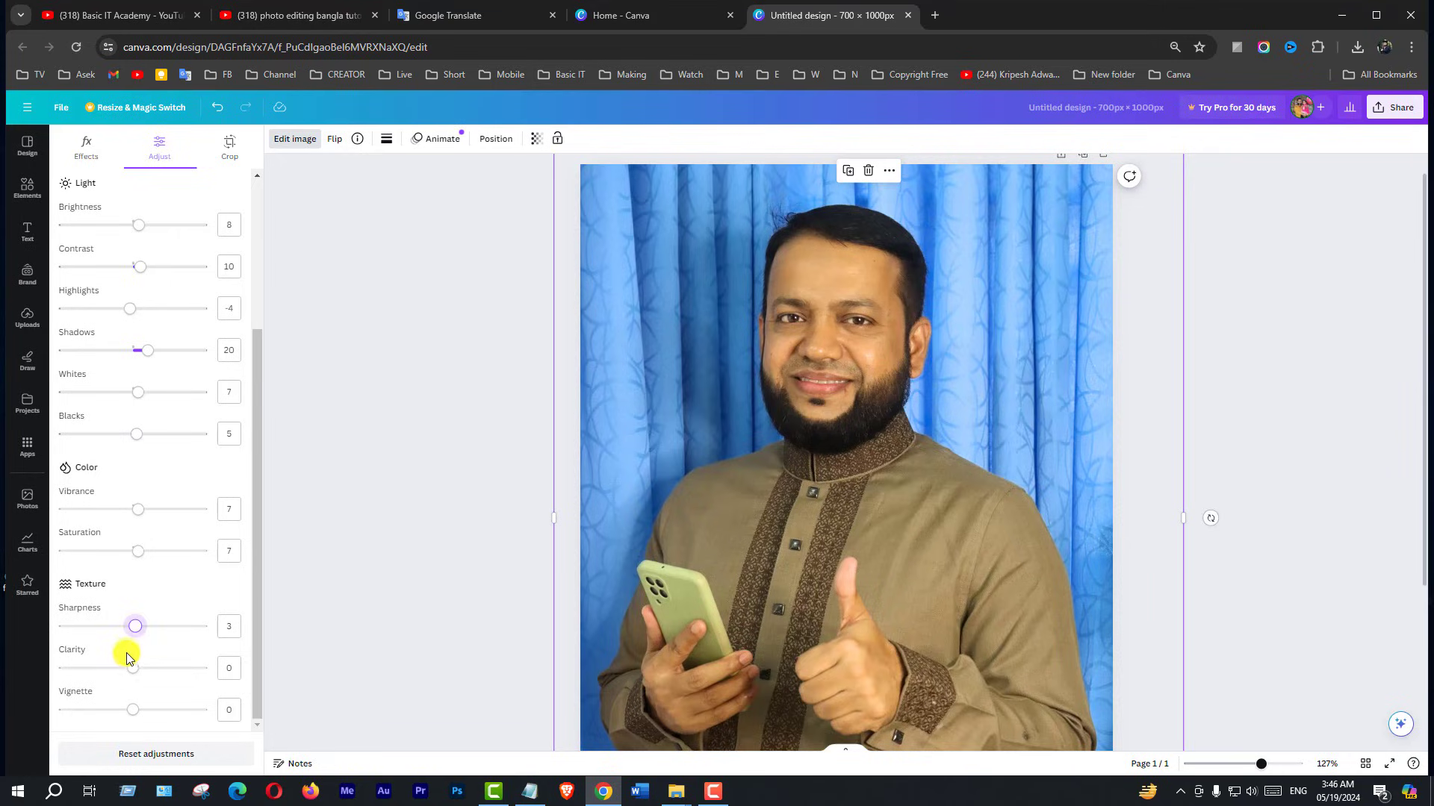
{"action": "left_click", "coordinate": [134, 669]}
{"action": "mouse_move", "coordinate": [136, 672]}
{"action": "left_mouse_down"}
{"action": "mouse_move", "coordinate": [155, 675]}
{"action": "mouse_move", "coordinate": [142, 687]}
{"action": "left_mouse_up"}
{"action": "left_click_drag", "start_coordinate": [137, 691], "coordinate": [142, 723]}
{"action": "left_click_drag", "start_coordinate": [139, 727], "coordinate": [136, 728]}
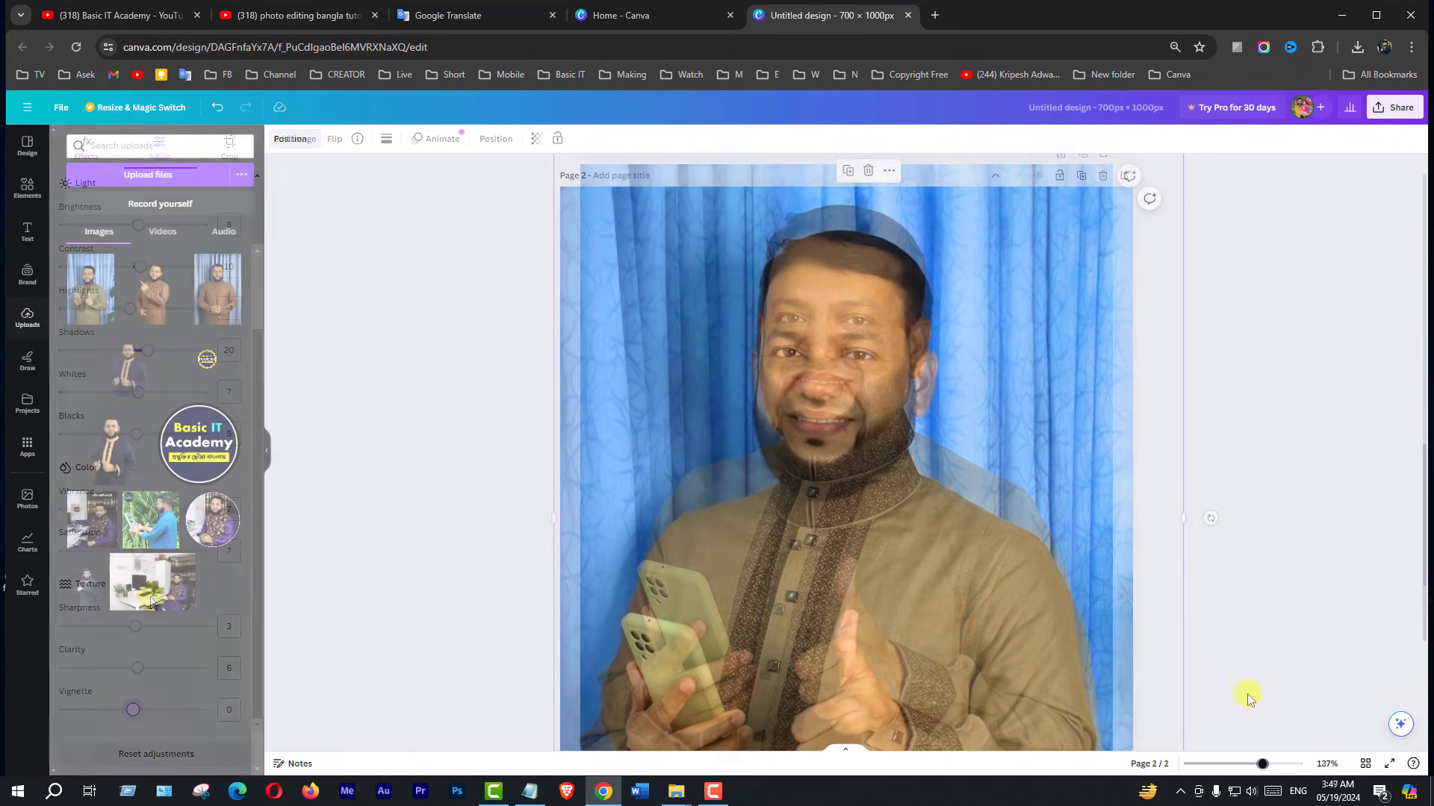
Compare the unedited photo on page 1 with the adjusted photo on page 2 at 100% zoom.
{"action": "left_click_drag", "start_coordinate": [1262, 759], "coordinate": [1253, 763]}
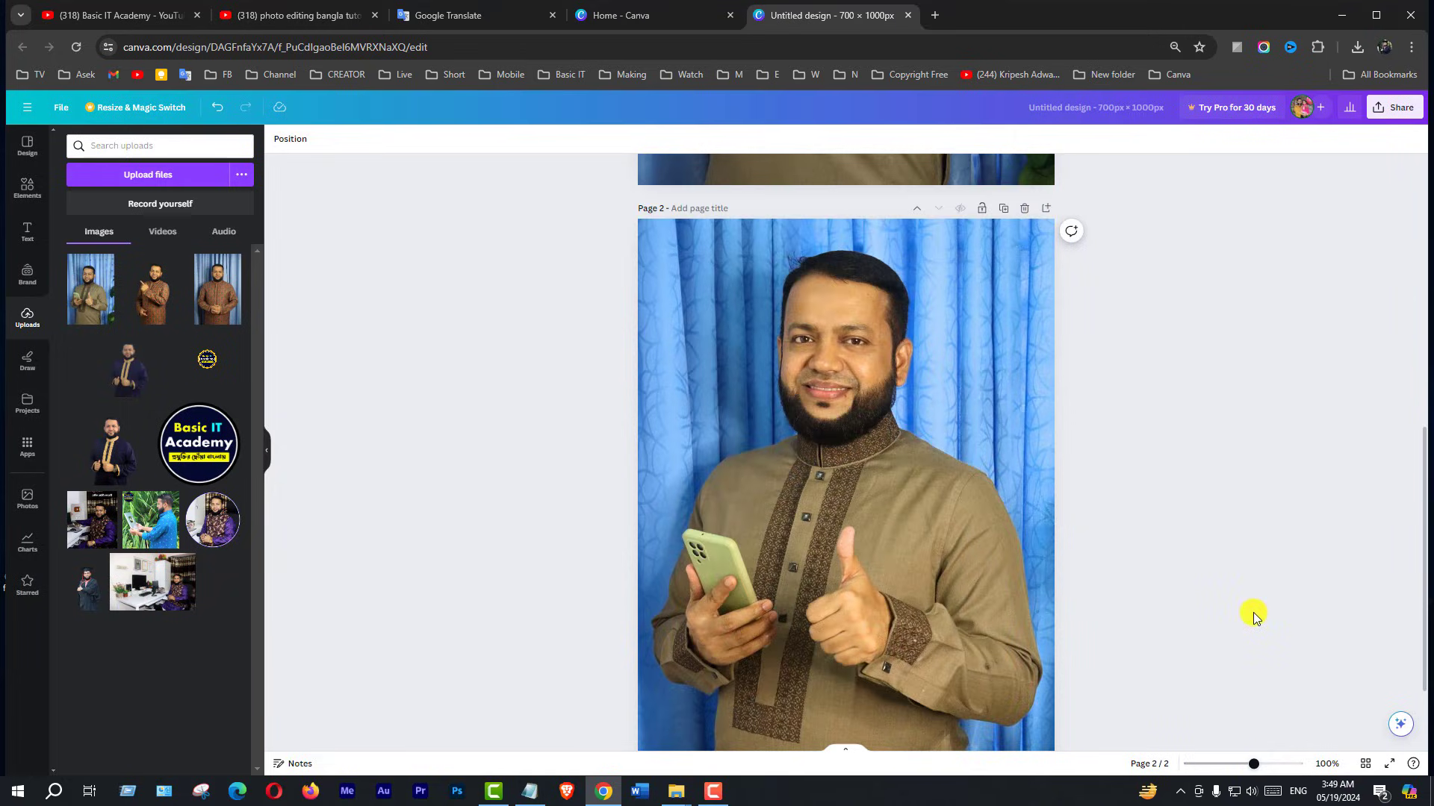
{"action": "scroll", "coordinate": [1254, 617], "scroll_direction": "up", "scroll_amount": 8}
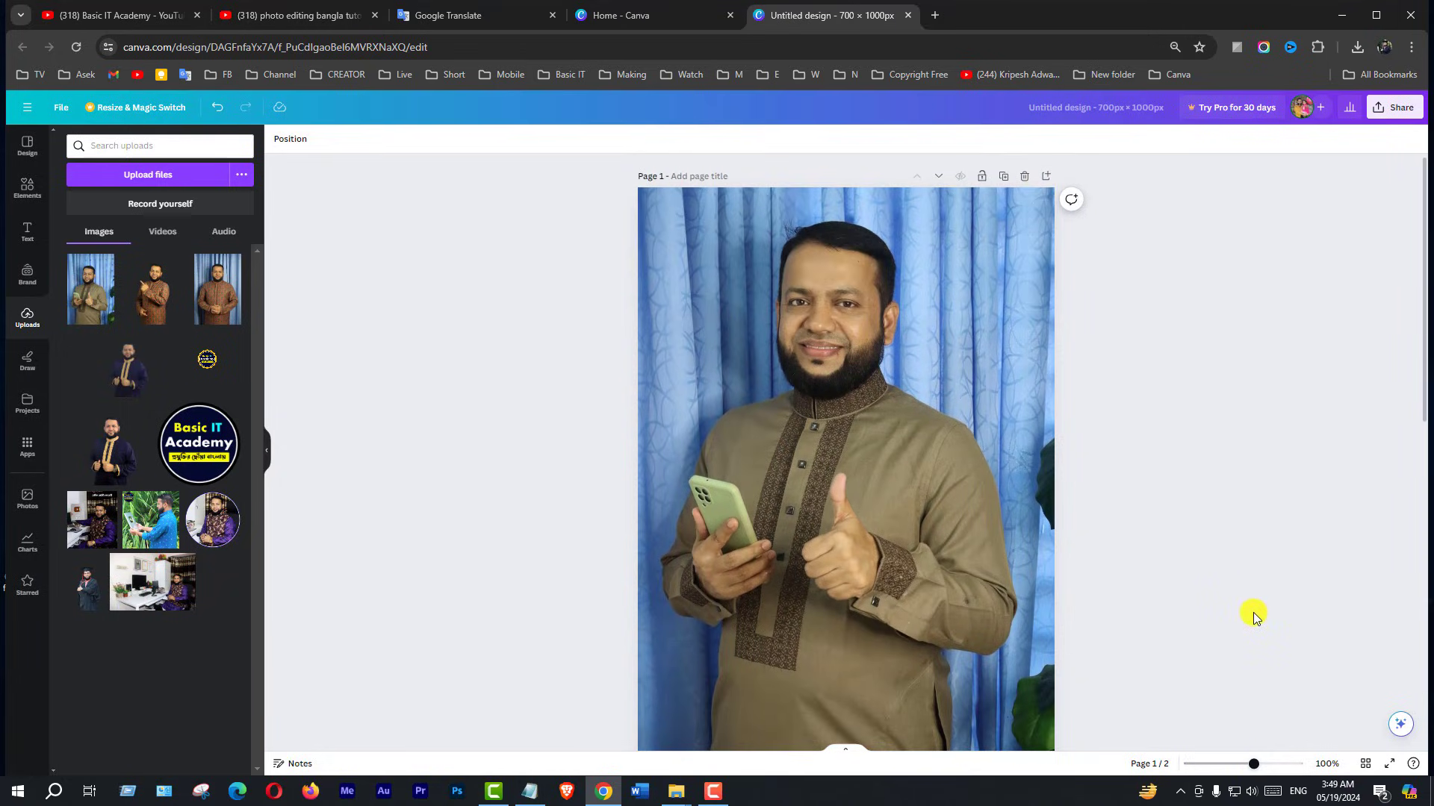
{"action": "scroll", "coordinate": [1254, 617], "scroll_direction": "down", "scroll_amount": 8}
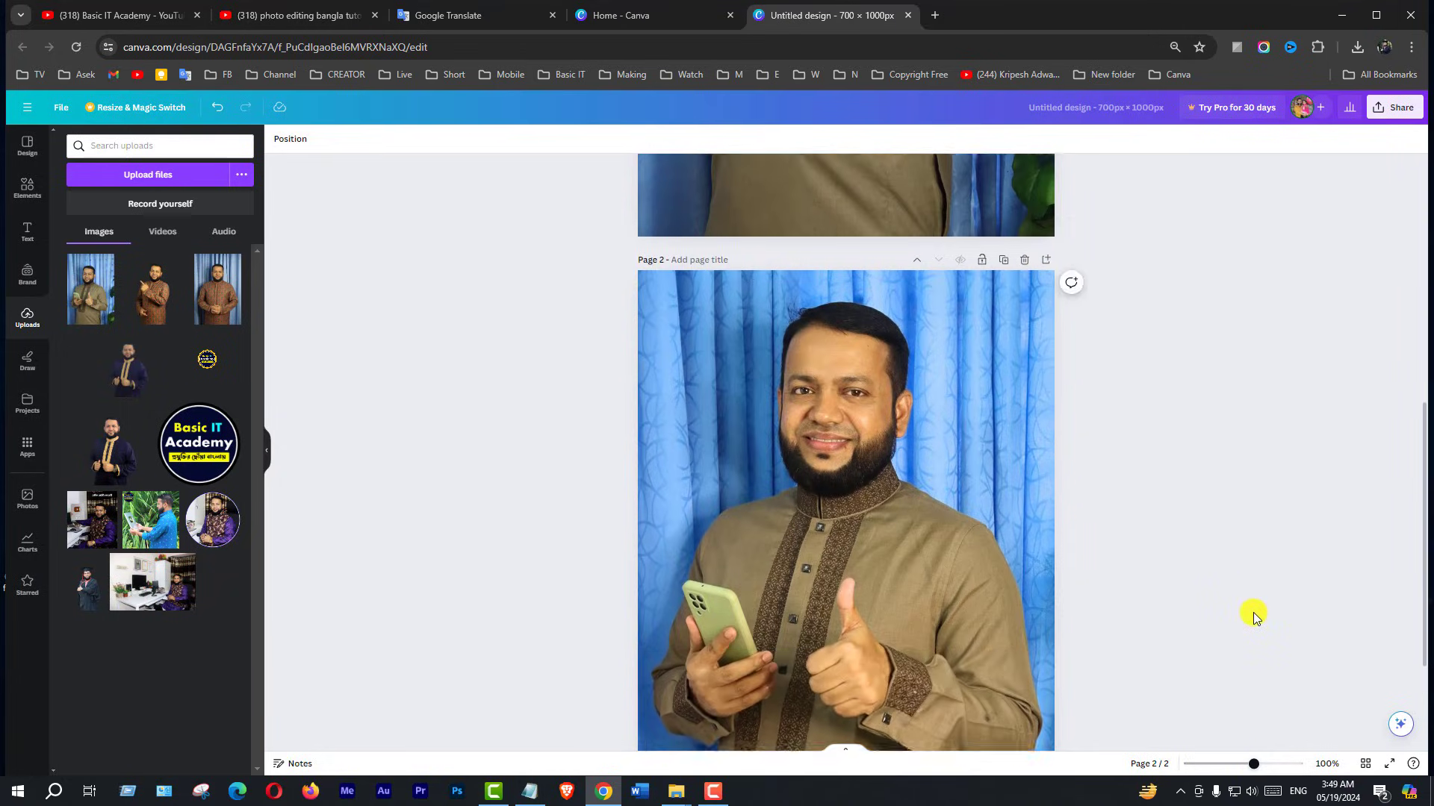
{"action": "scroll", "coordinate": [1254, 617], "scroll_direction": "up", "scroll_amount": 8}
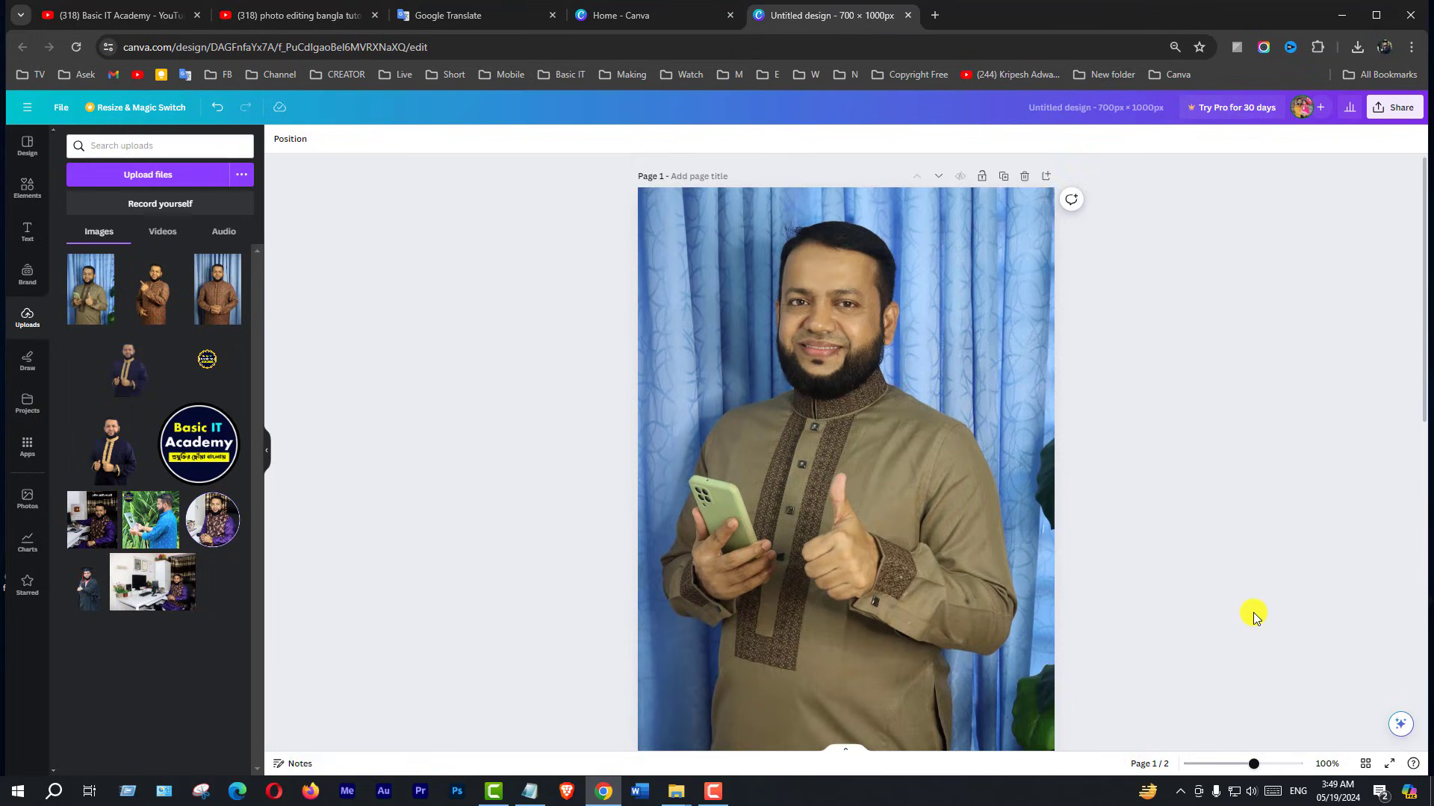
{"action": "scroll", "coordinate": [1254, 617], "scroll_direction": "down", "scroll_amount": 8}
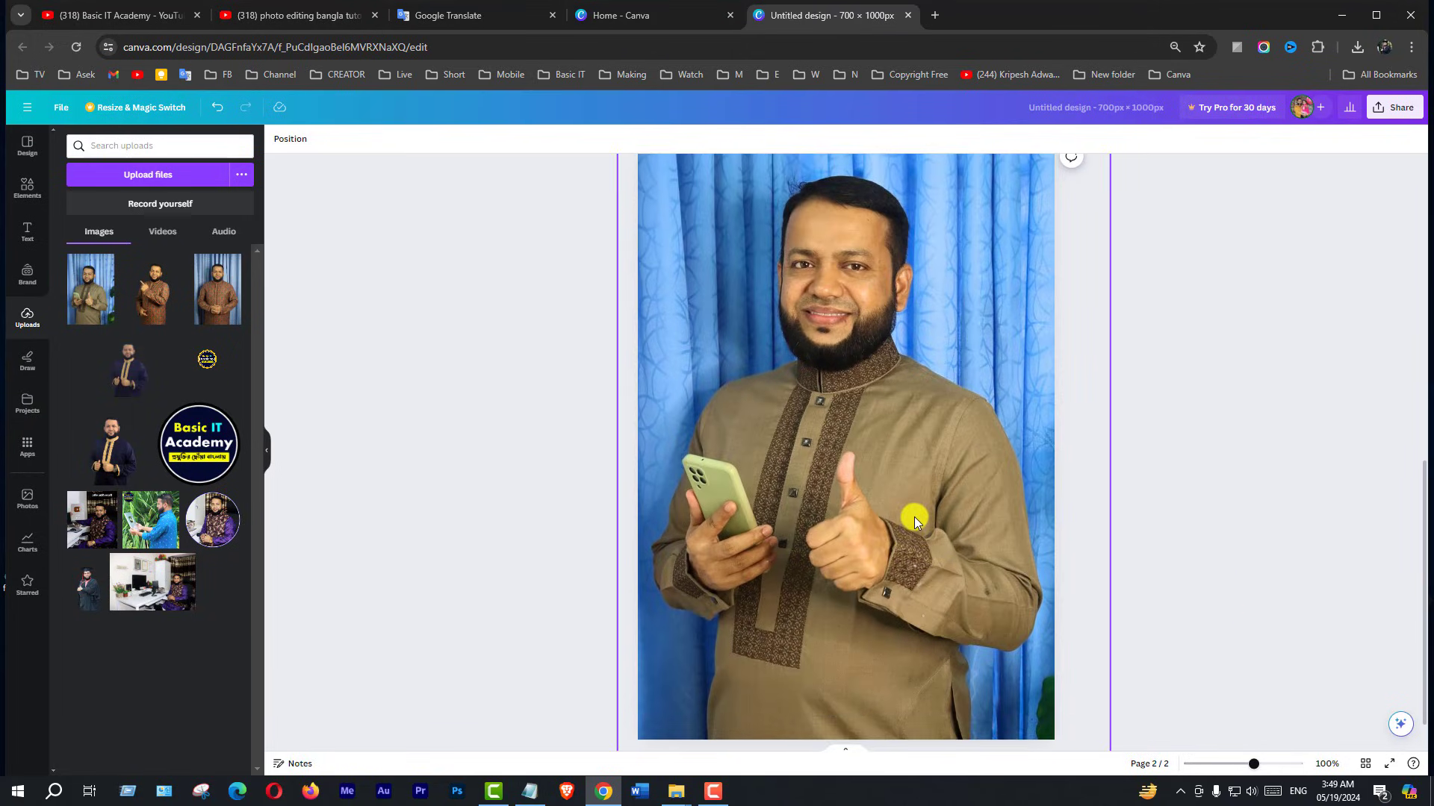
Download only page 2 of the design as a PNG at 700 × 1,000 px.
{"action": "left_click", "coordinate": [1395, 111]}
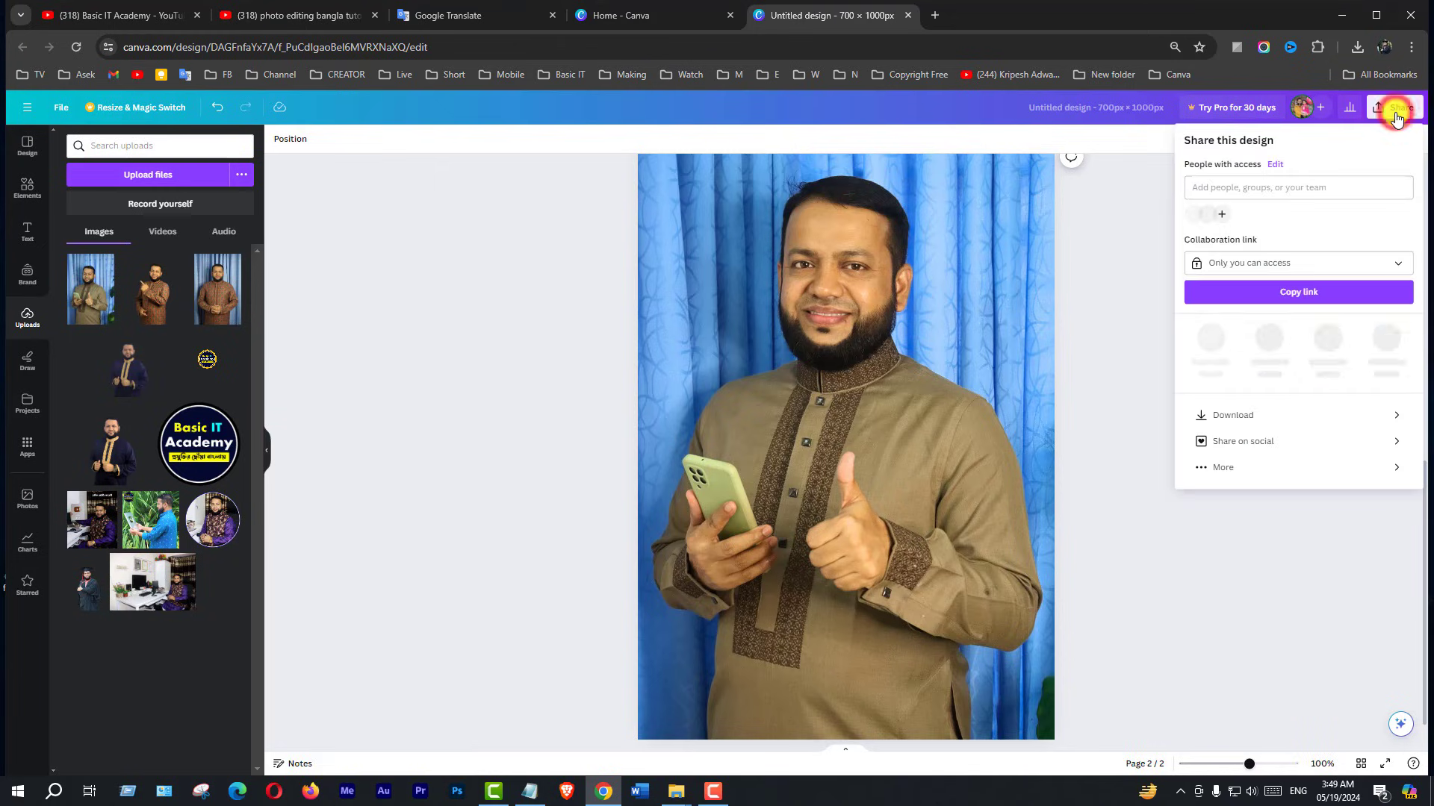
{"action": "left_click", "coordinate": [1236, 407]}
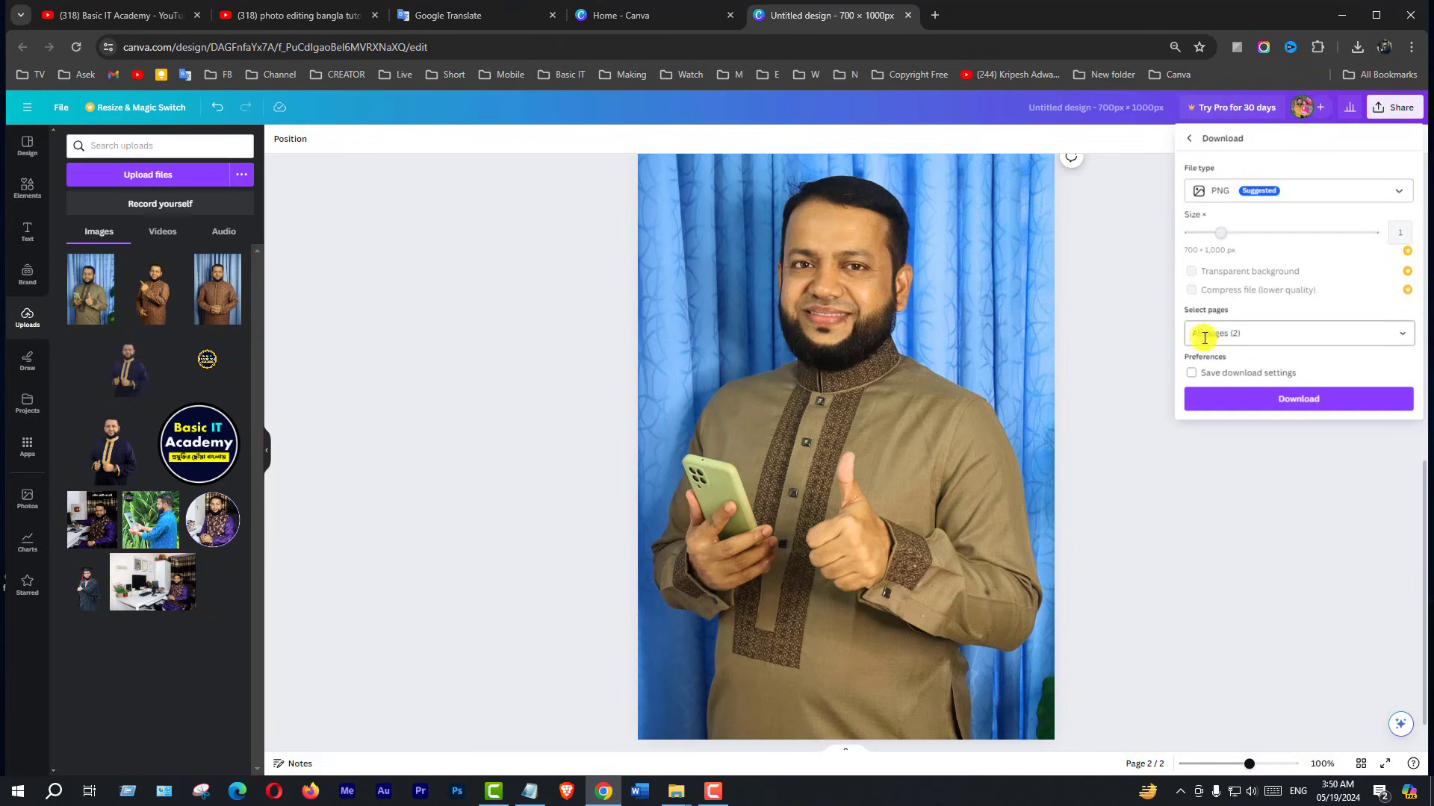
{"action": "left_click", "coordinate": [1281, 331]}
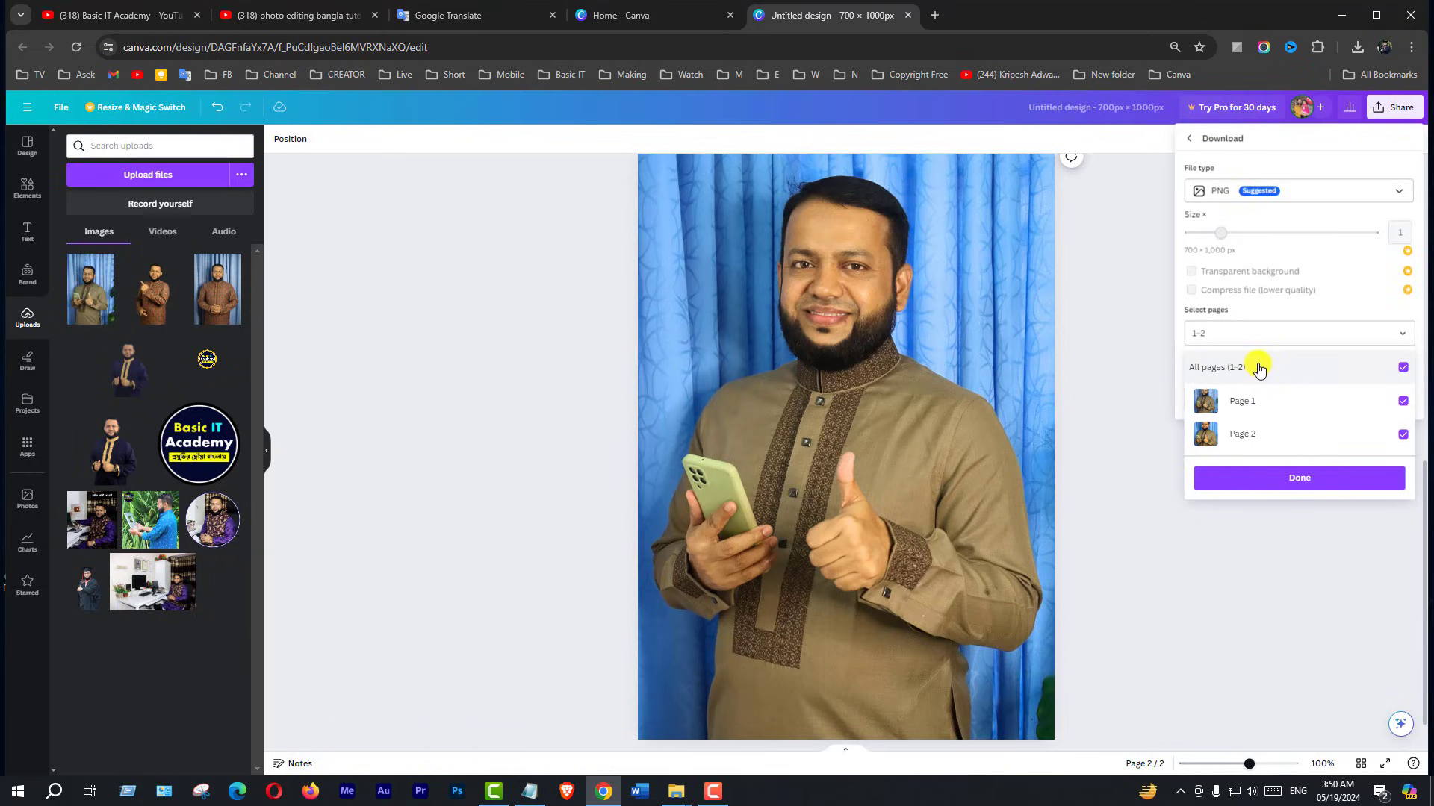
{"action": "left_click", "coordinate": [1293, 371]}
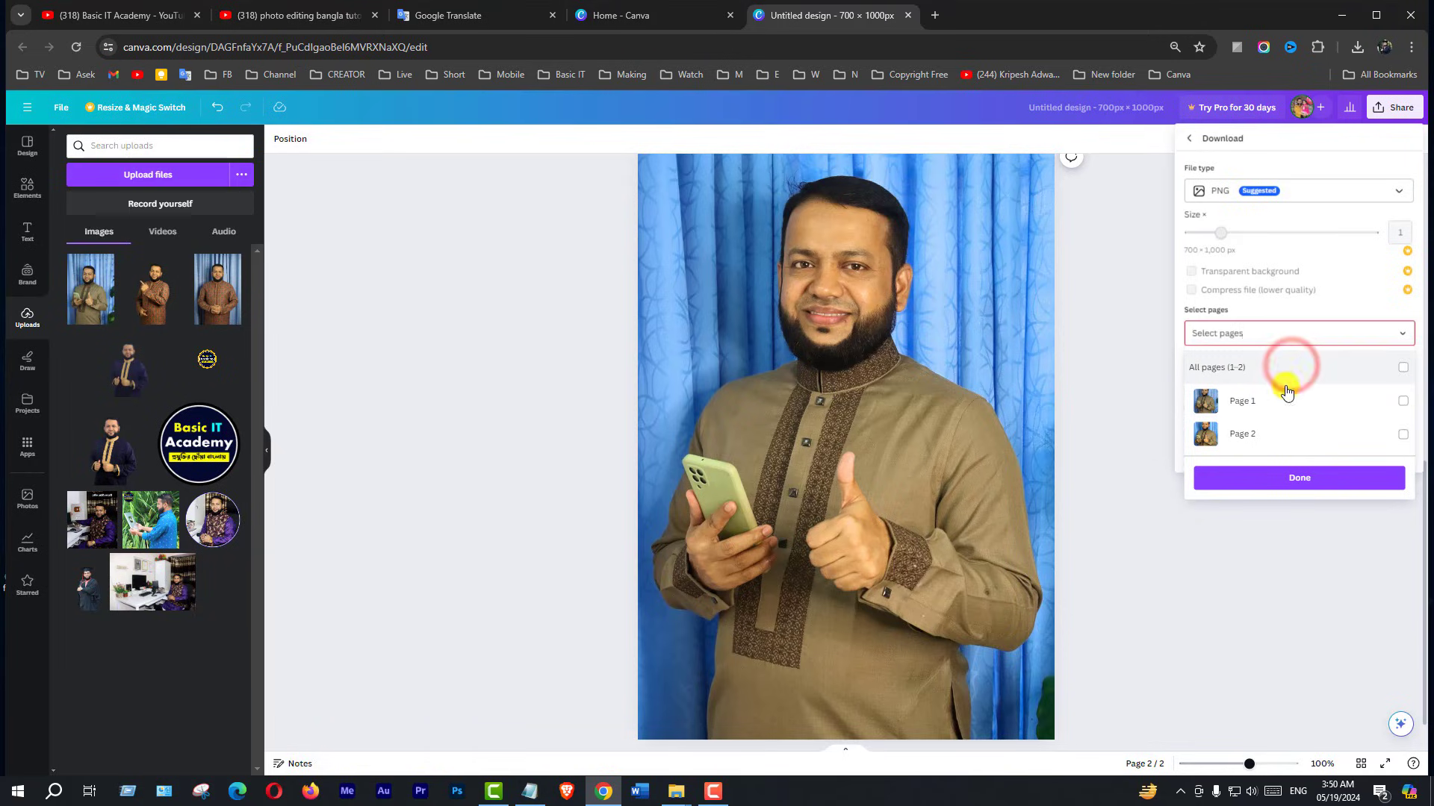
{"action": "left_click", "coordinate": [1271, 439]}
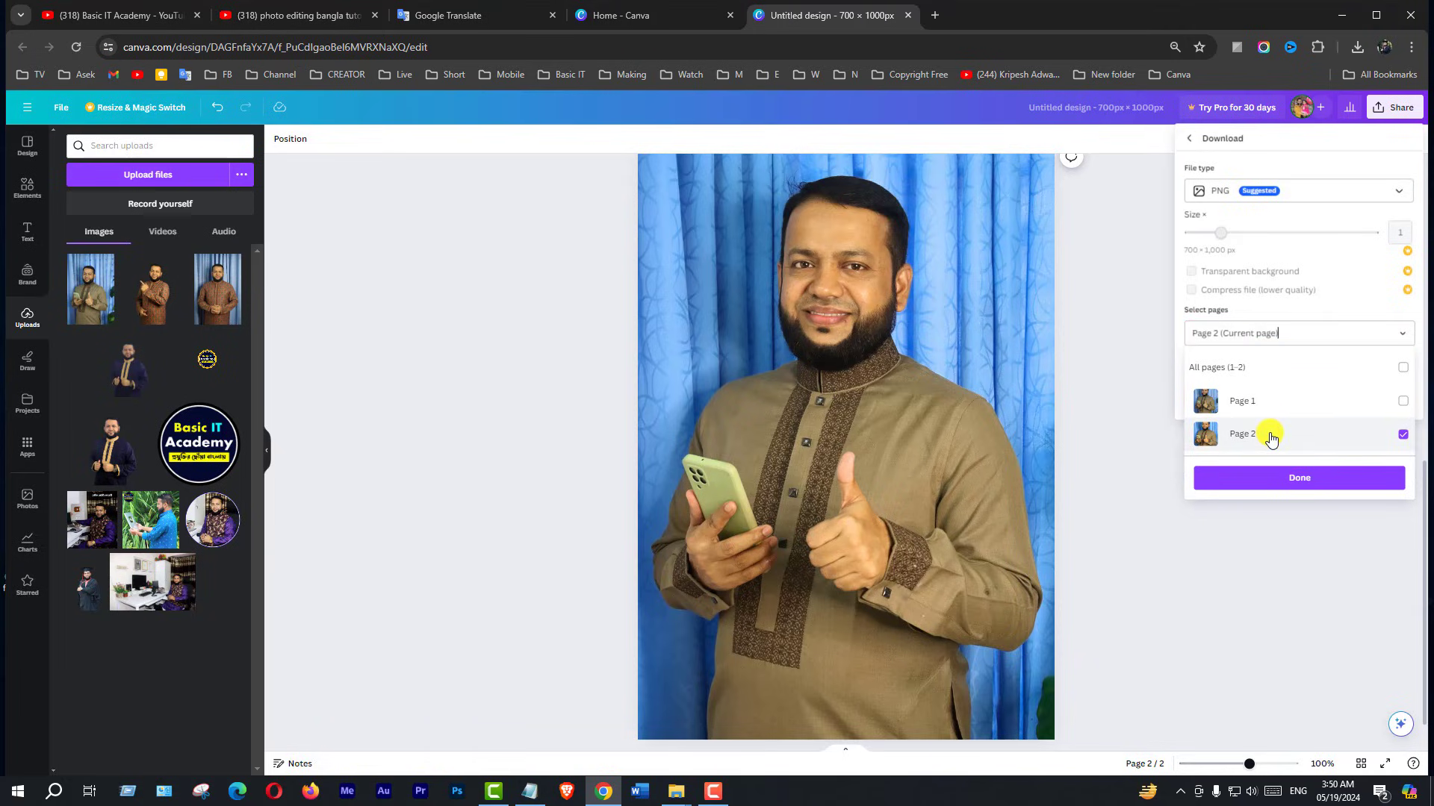
{"action": "left_click", "coordinate": [1288, 481]}
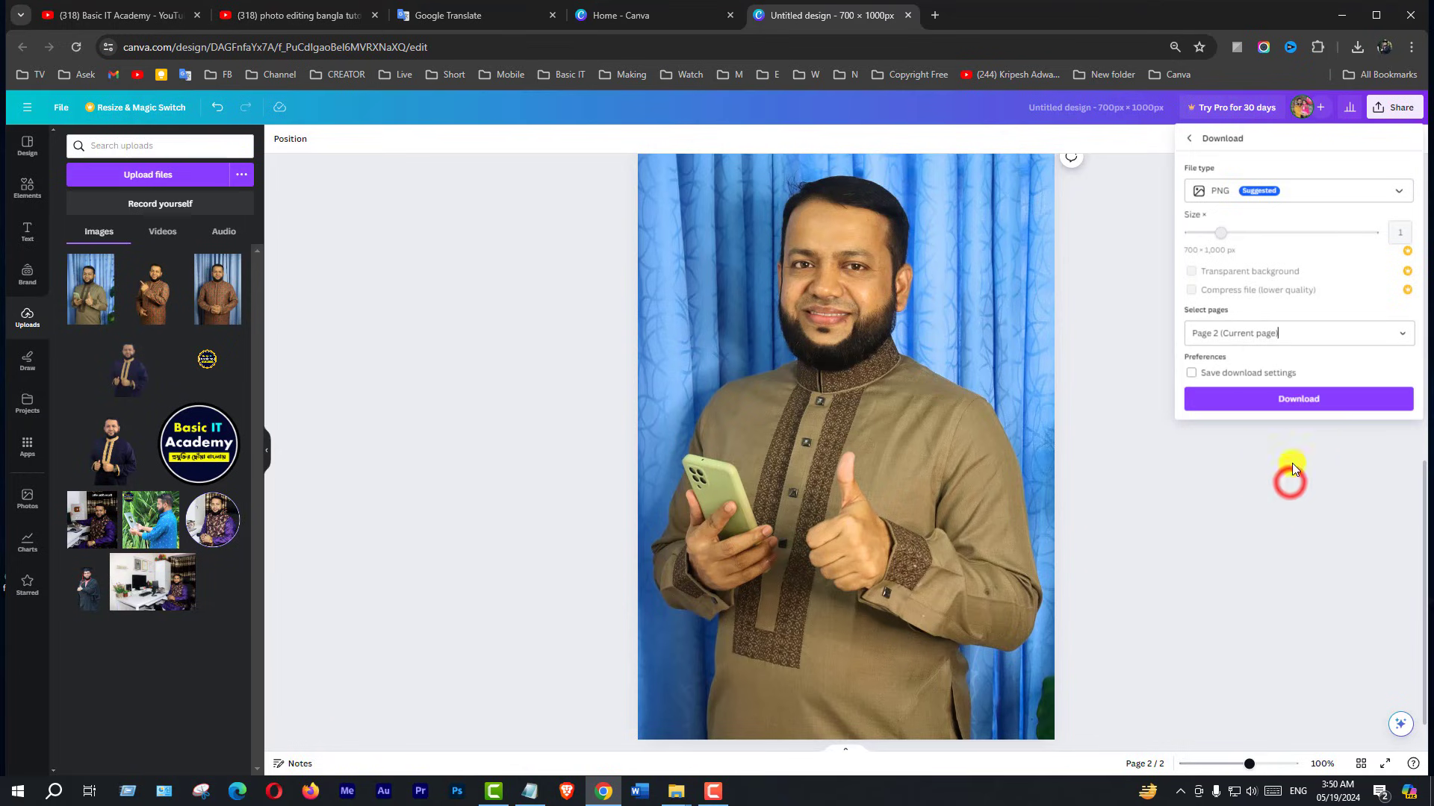
{"action": "left_click", "coordinate": [1290, 403]}
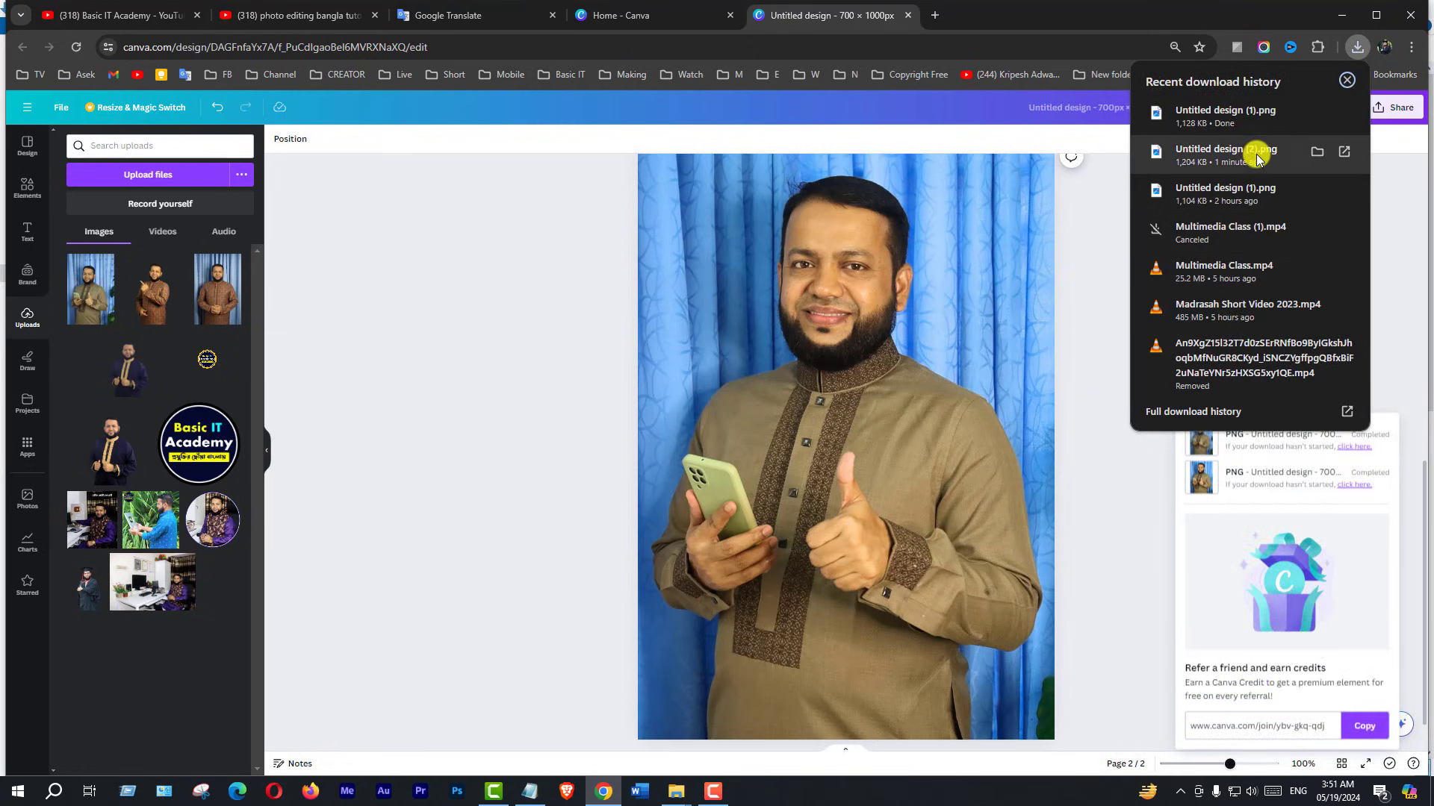
Open Untitled design (2).png from the Downloads folder in the image viewer and compare it with Untitled design (1).png.
{"action": "left_click", "coordinate": [1315, 153]}
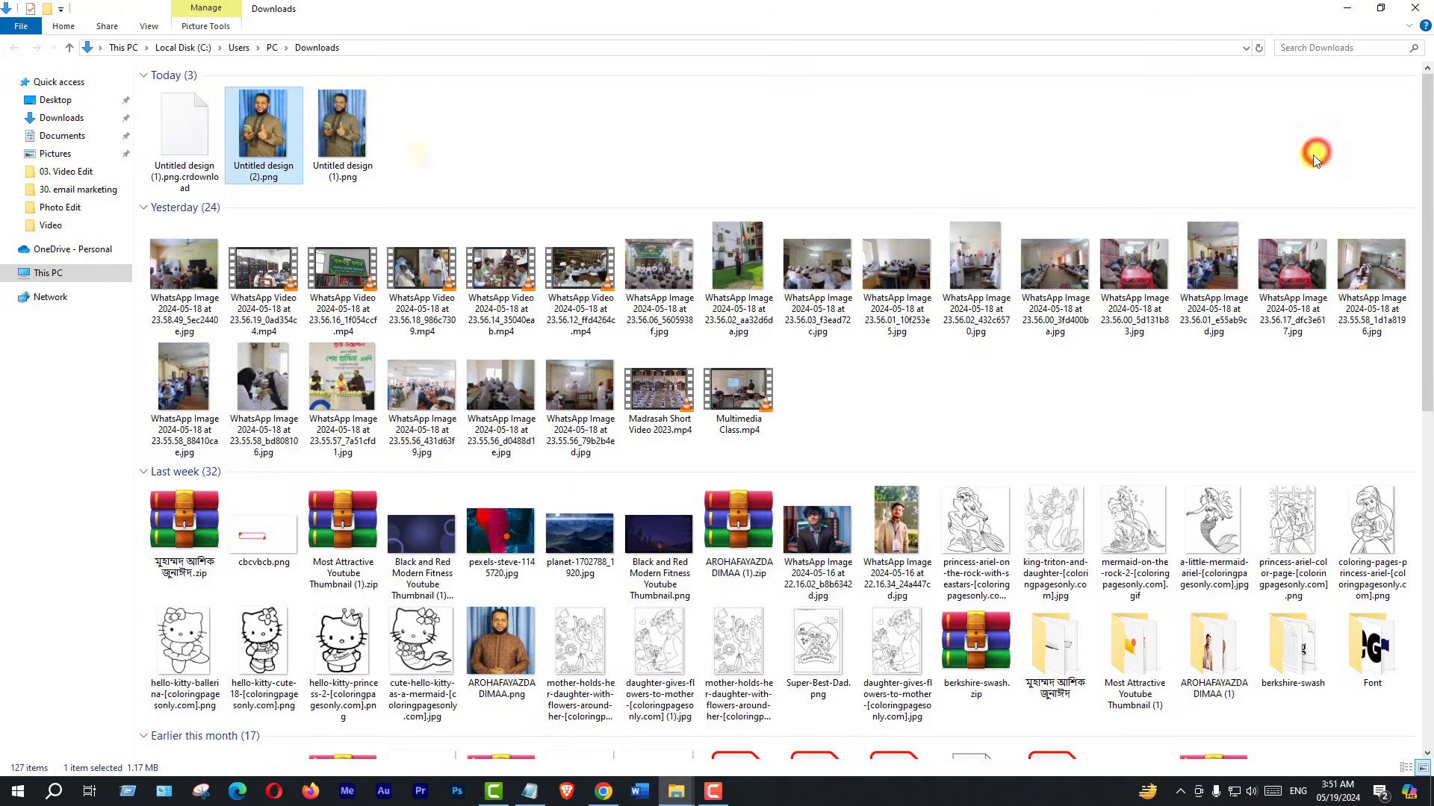
{"action": "double_click", "coordinate": [274, 131]}
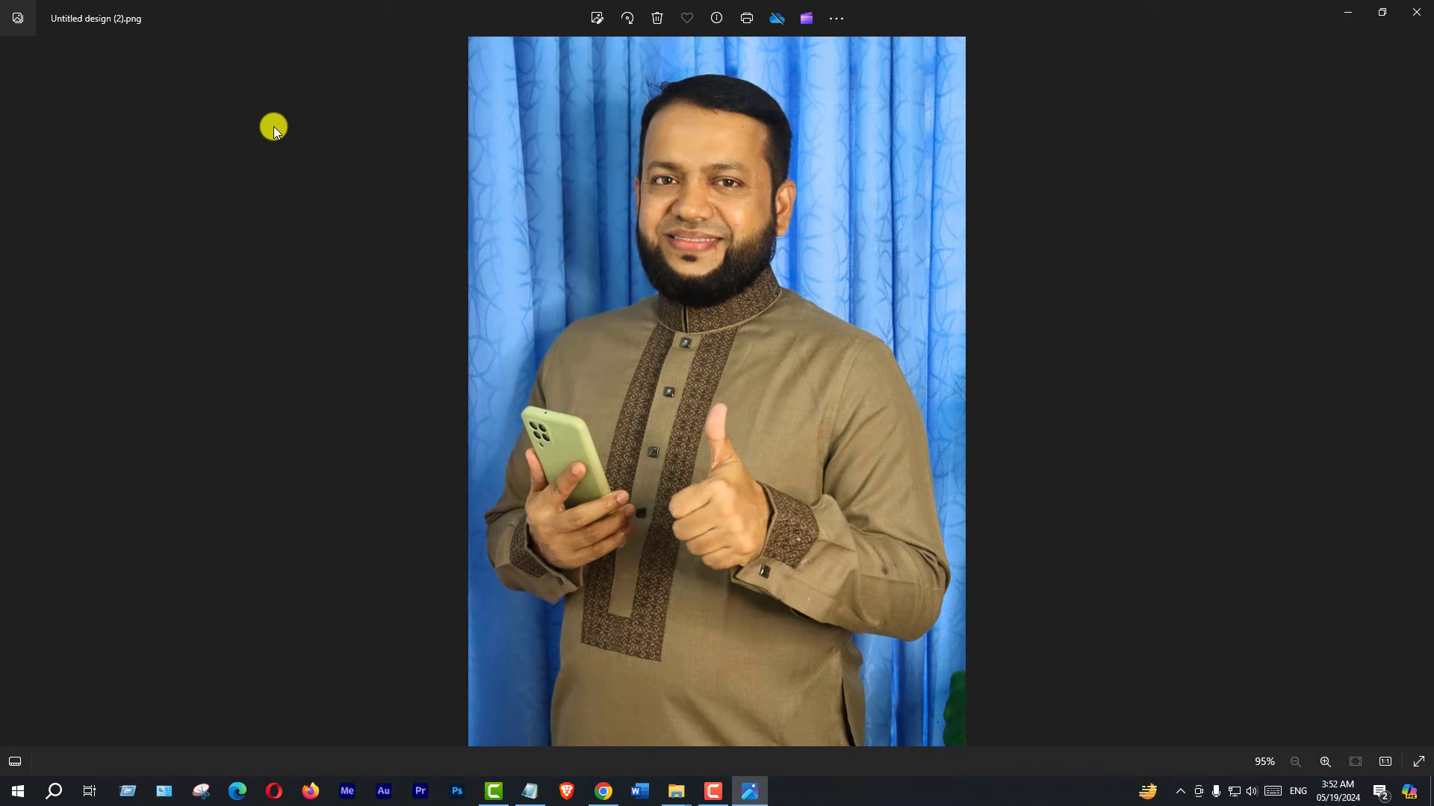
{"action": "key", "text": "Left"}
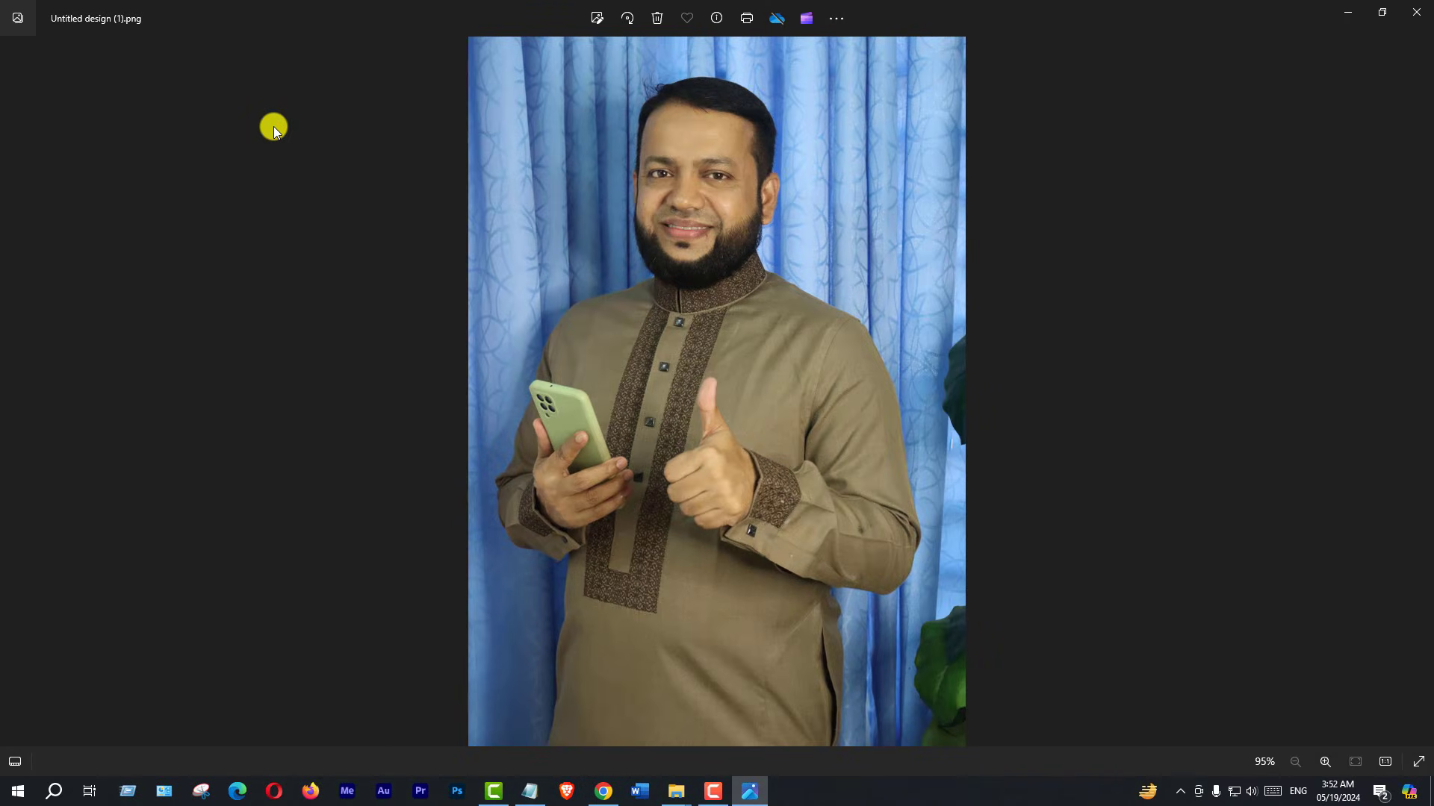
{"action": "key", "text": "Right"}
{"action": "key", "text": "Left"}
{"action": "key", "text": "Right"}
{"action": "key", "text": "Left"}
{"action": "key", "text": "Right"}
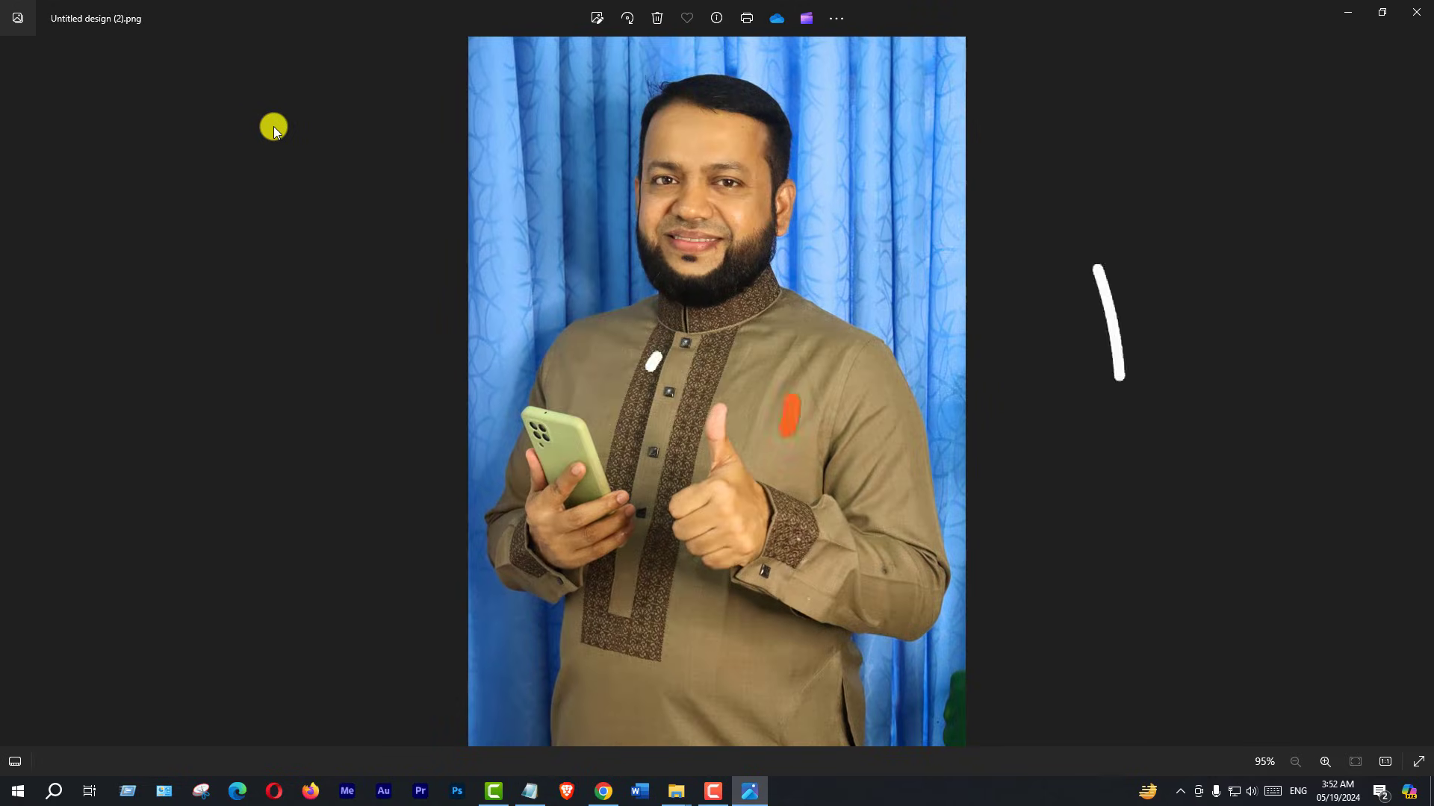